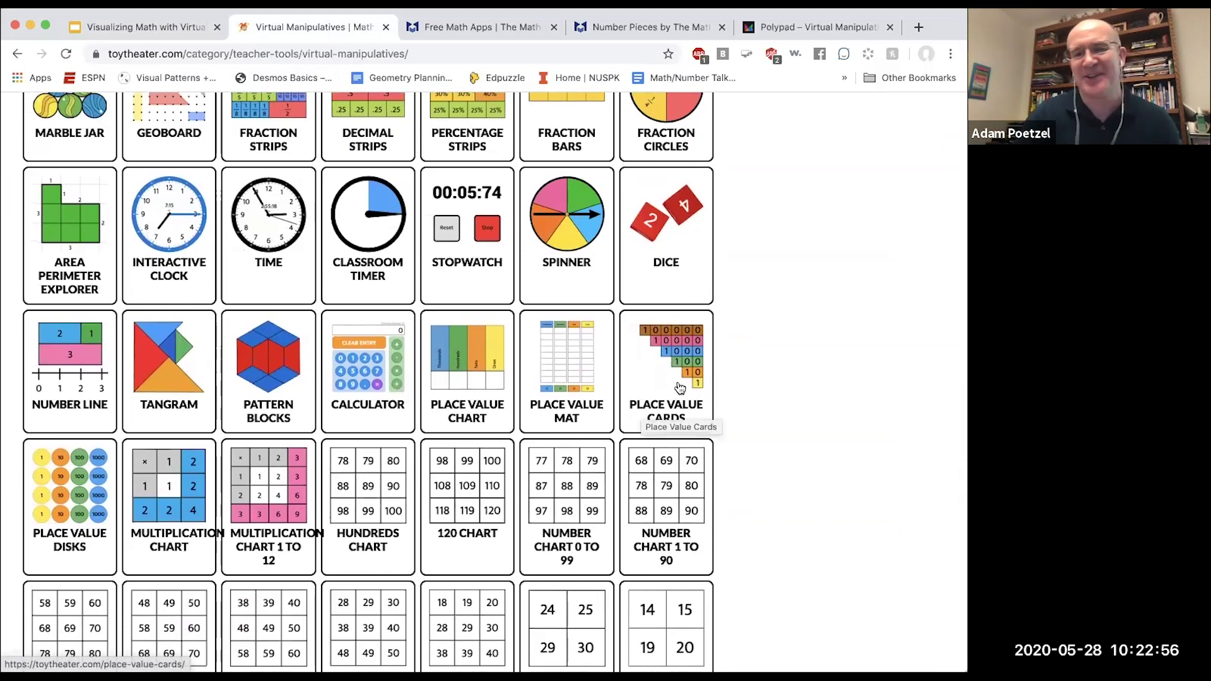
Open the Place Value Cards manipulative and place the digits 3, 4, 5 and 2 side by side on the grid
{"action": "left_click", "coordinate": [677, 387]}
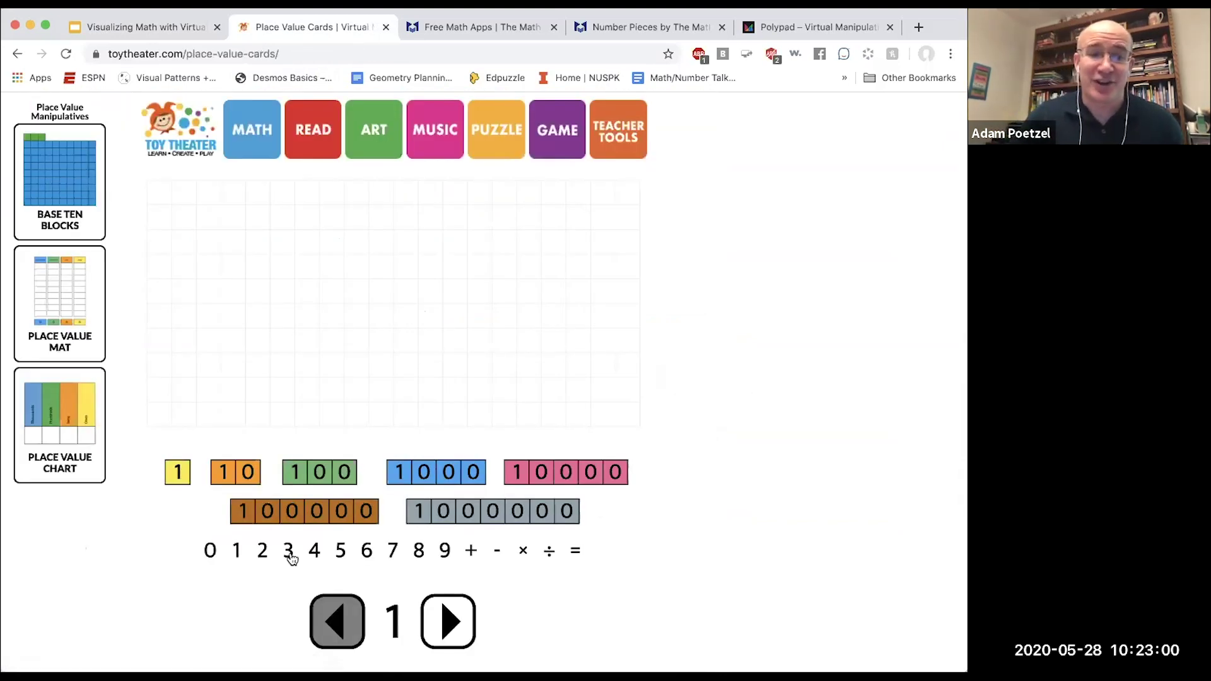
{"action": "left_click_drag", "start_coordinate": [289, 556], "coordinate": [283, 228]}
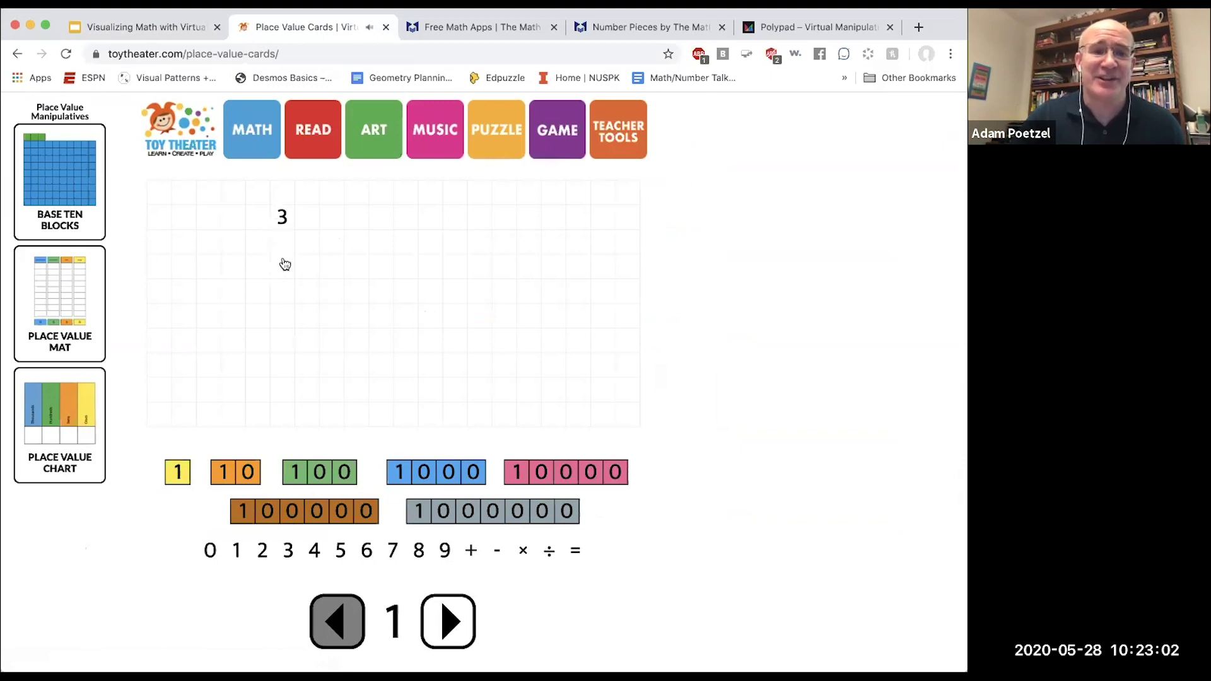
{"action": "left_click_drag", "start_coordinate": [314, 554], "coordinate": [308, 222]}
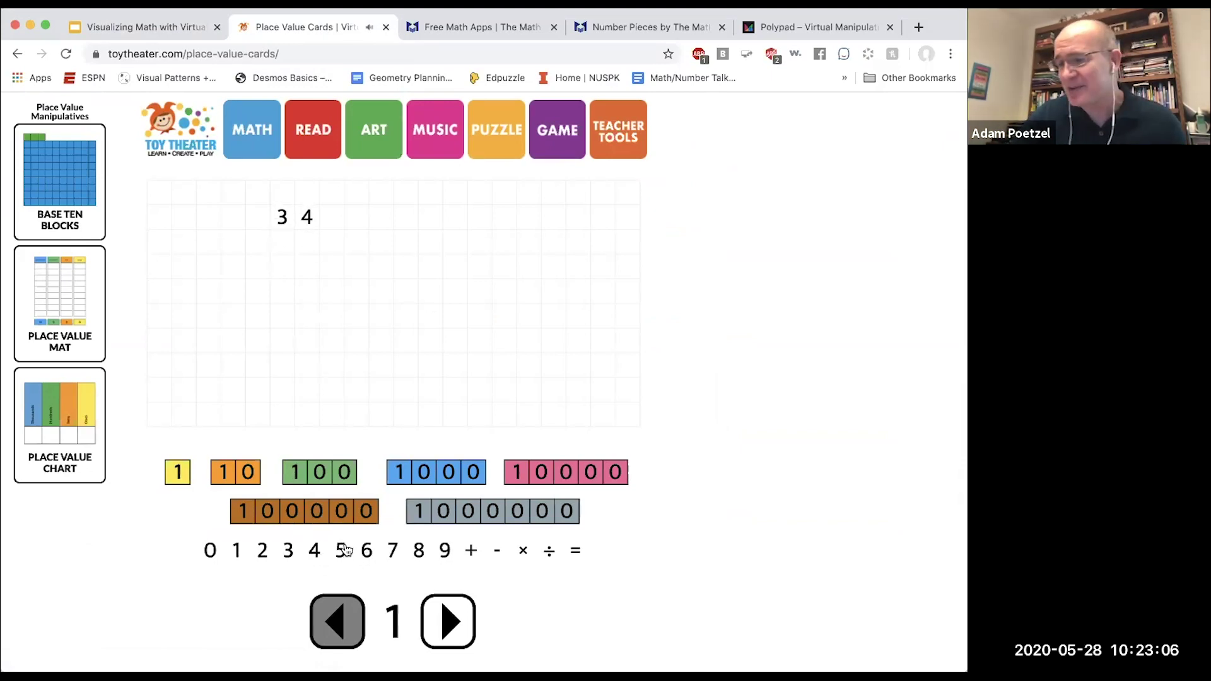
{"action": "left_click_drag", "start_coordinate": [344, 550], "coordinate": [334, 218]}
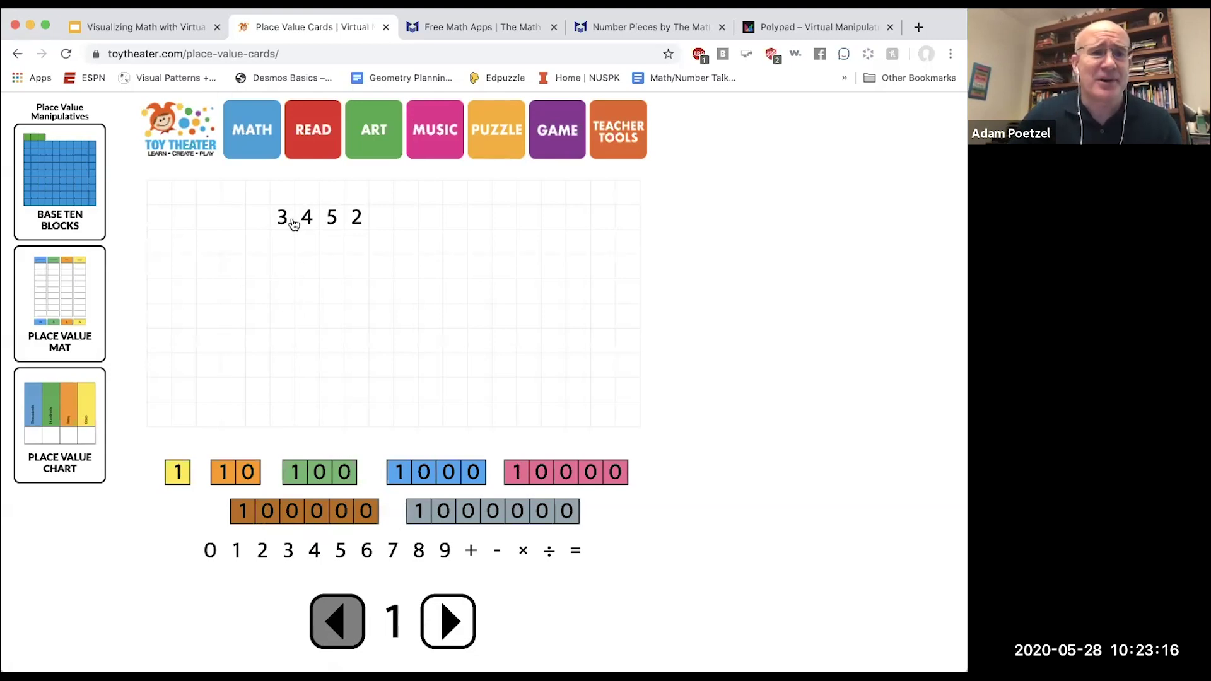
Place a 3000 card and a 400 card beneath the number 3452, aligned by place value
{"action": "left_click", "coordinate": [452, 623]}
{"action": "left_click", "coordinate": [452, 623]}
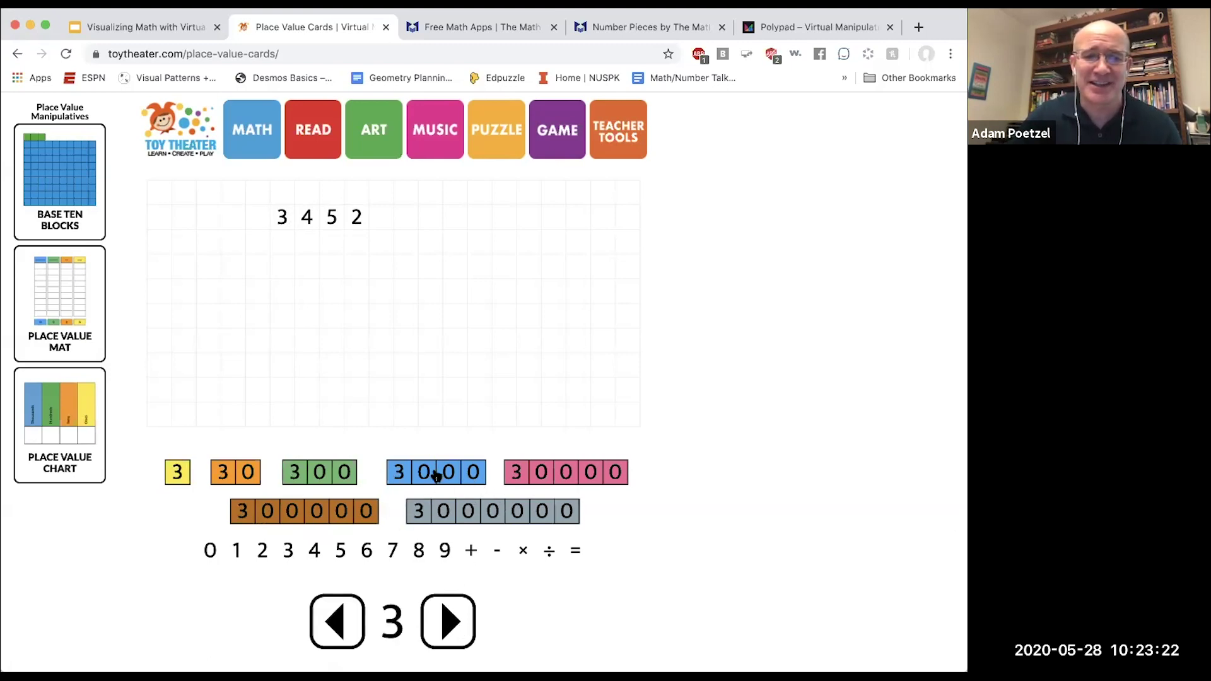
{"action": "left_click_drag", "start_coordinate": [436, 472], "coordinate": [327, 249]}
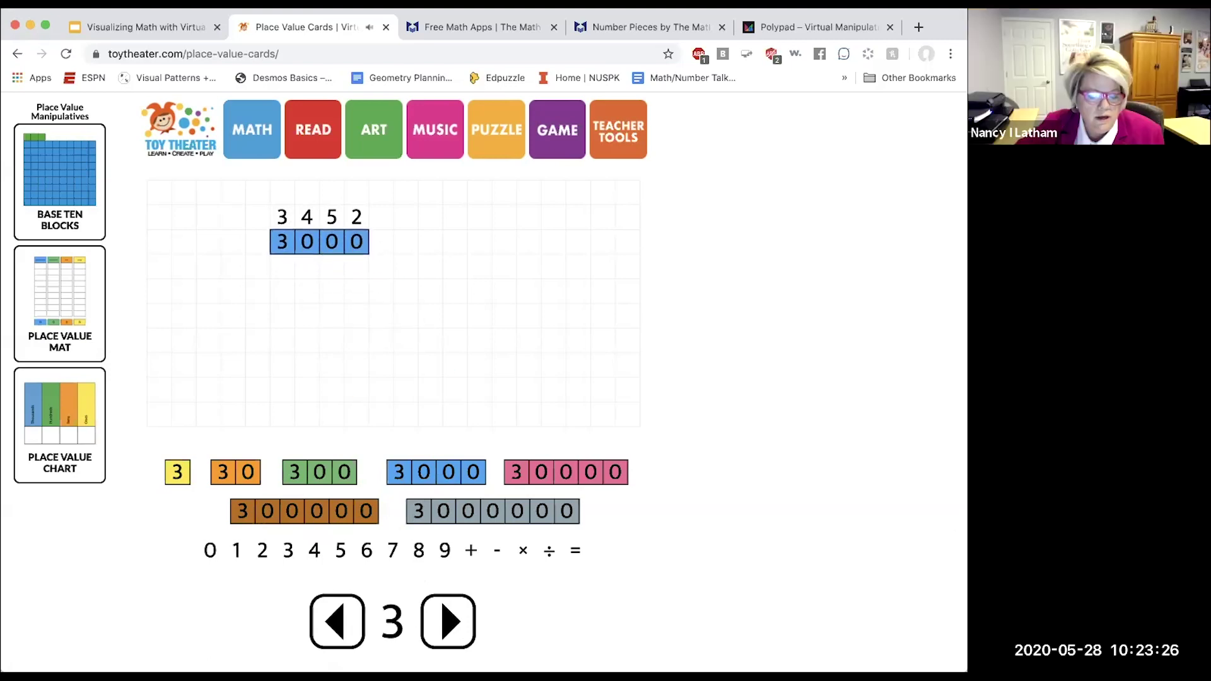
{"action": "left_click", "coordinate": [443, 634]}
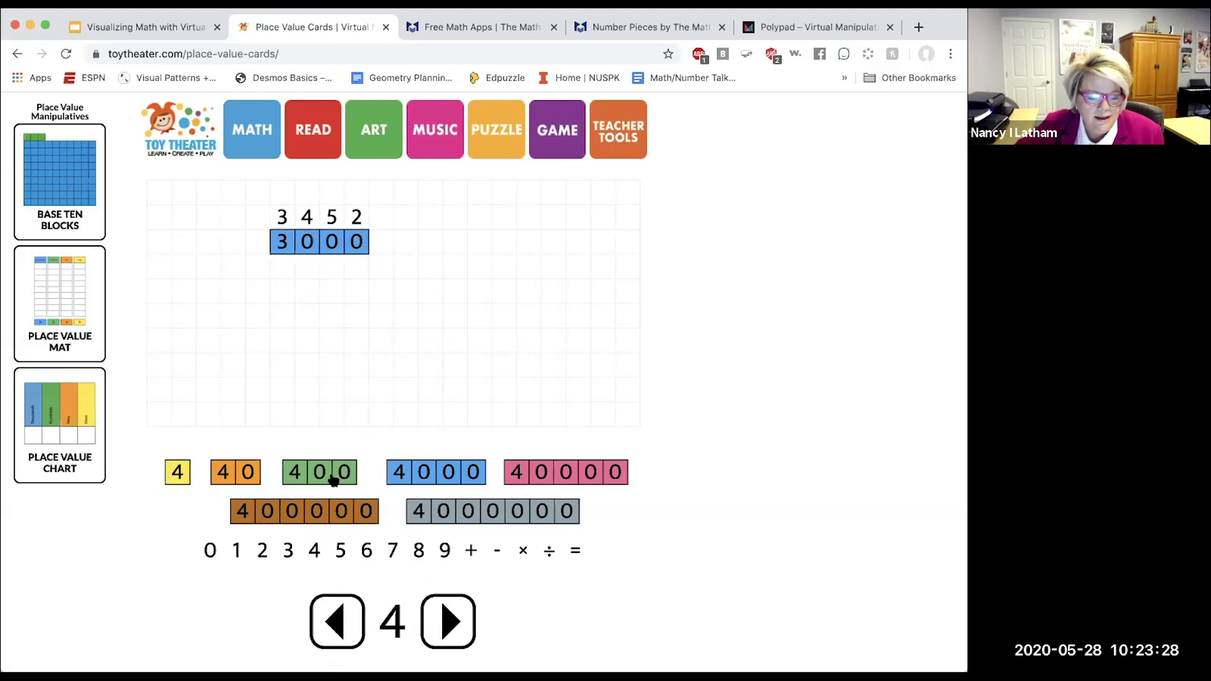
{"action": "left_click_drag", "start_coordinate": [333, 482], "coordinate": [347, 278]}
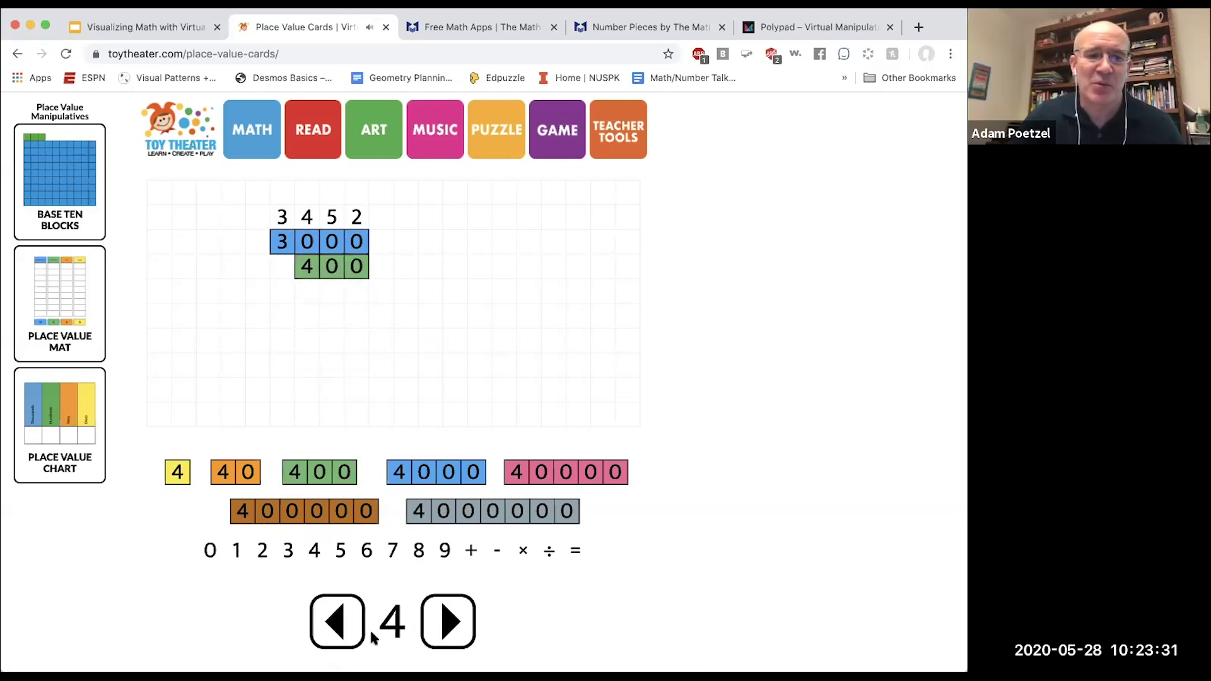
Add a 50 card and a 2 card beneath the 400 card, aligned by place value
{"action": "left_click", "coordinate": [439, 615]}
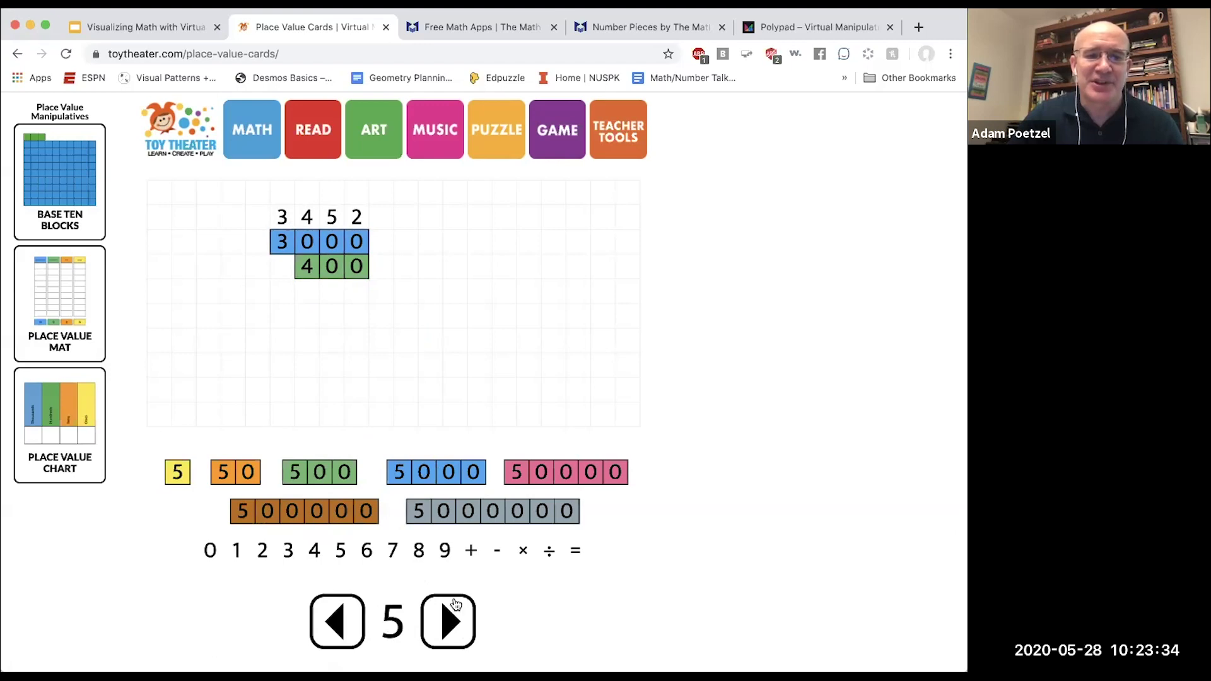
{"action": "left_click_drag", "start_coordinate": [250, 476], "coordinate": [362, 298]}
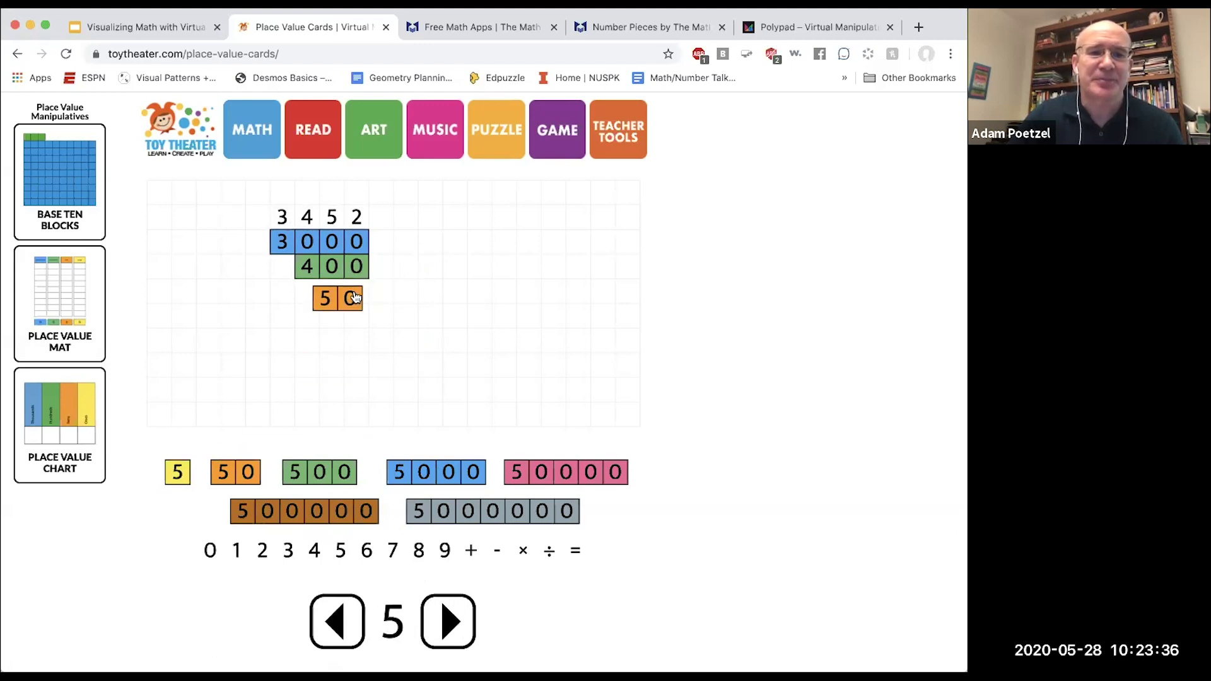
{"action": "left_click", "coordinate": [338, 622]}
{"action": "left_click", "coordinate": [339, 622]}
{"action": "left_click", "coordinate": [338, 622]}
{"action": "left_click_drag", "start_coordinate": [175, 483], "coordinate": [353, 323]}
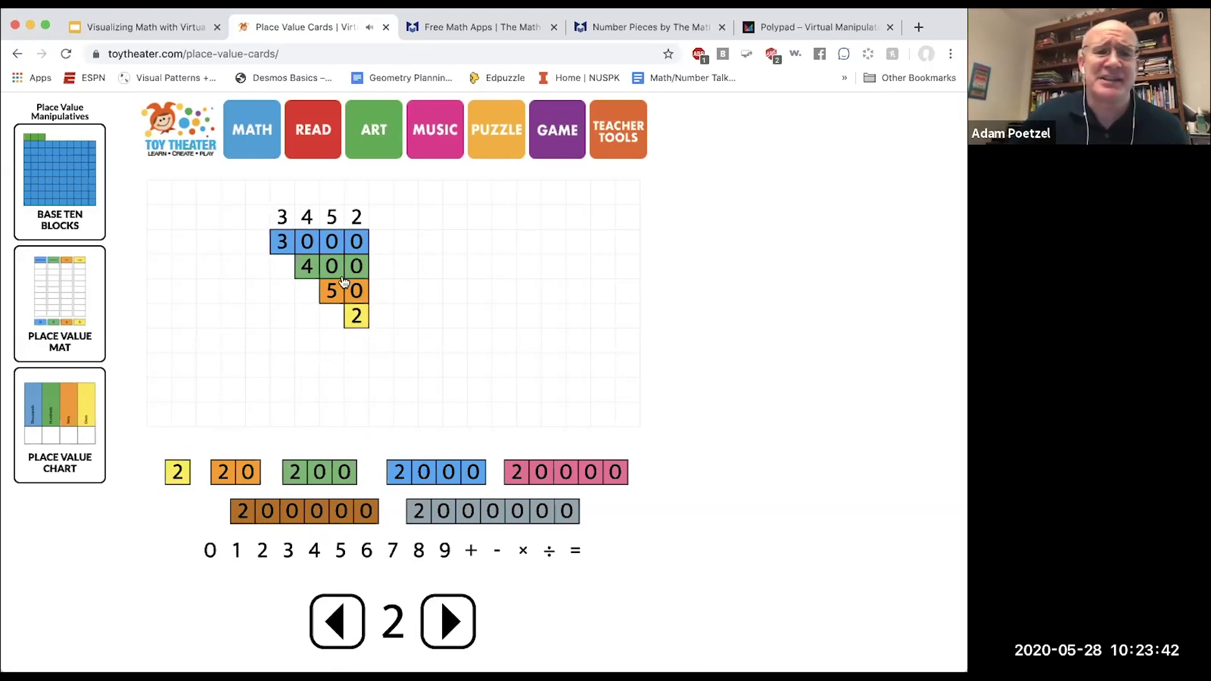
Stack the 400, 50 and 2 cards on top of the 3000 card to form 3452
{"action": "left_click_drag", "start_coordinate": [339, 269], "coordinate": [346, 243]}
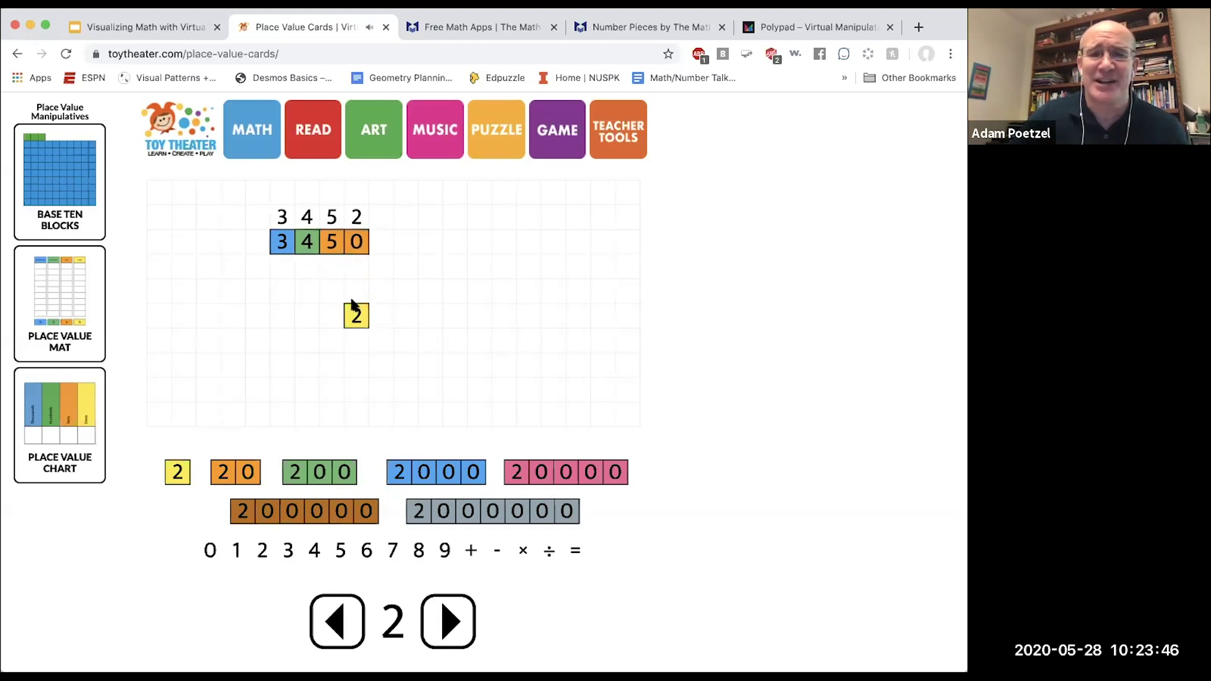
{"action": "left_click_drag", "start_coordinate": [356, 317], "coordinate": [357, 247]}
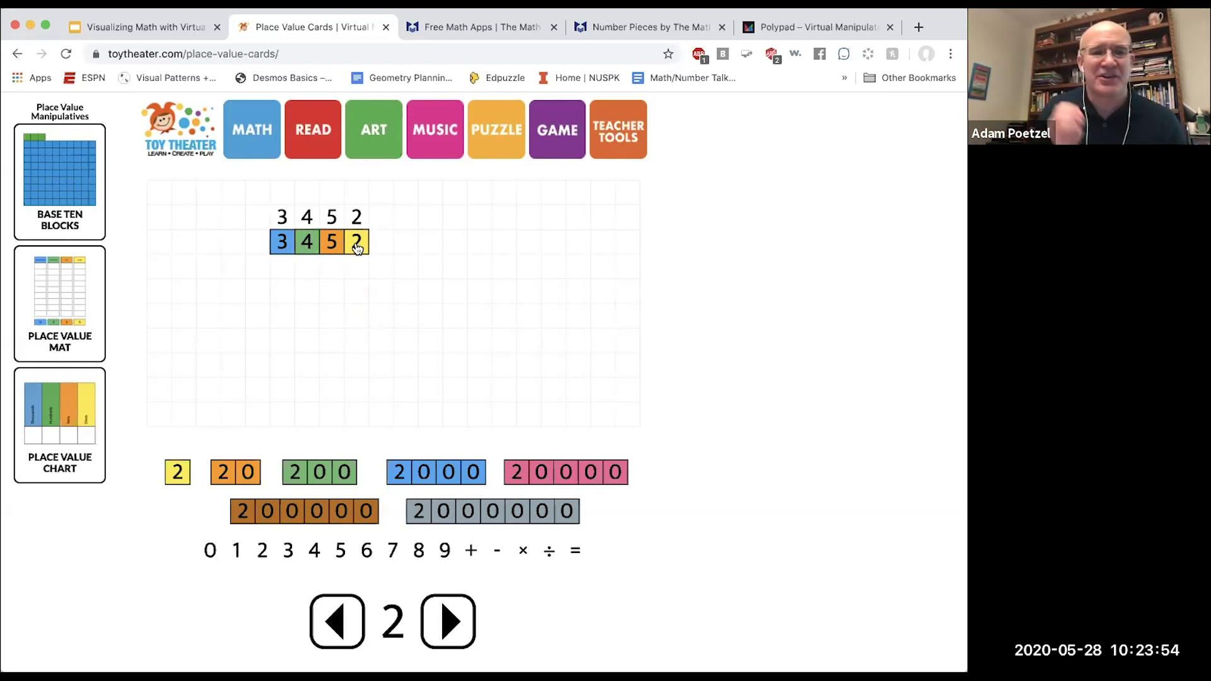
Open the Place Value Disks manipulative from the virtual manipulatives list and place the digits 3, 4, 5 and 2 on its grid
{"action": "left_click", "coordinate": [17, 54]}
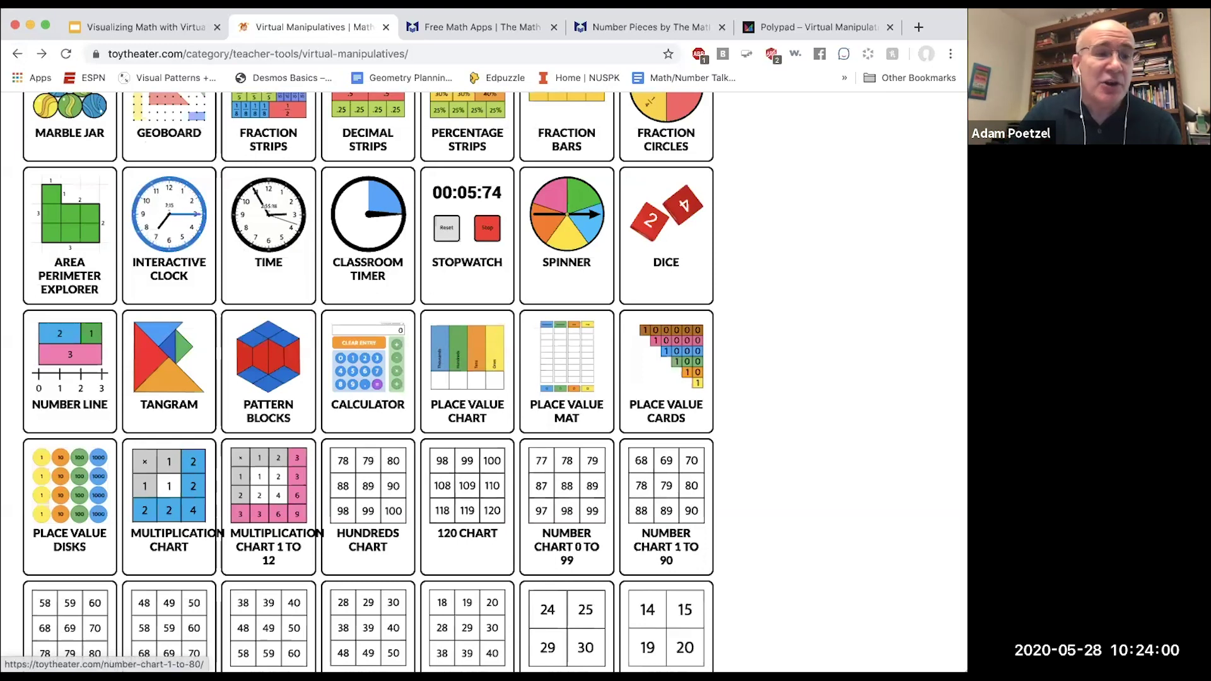
{"action": "left_click", "coordinate": [89, 496]}
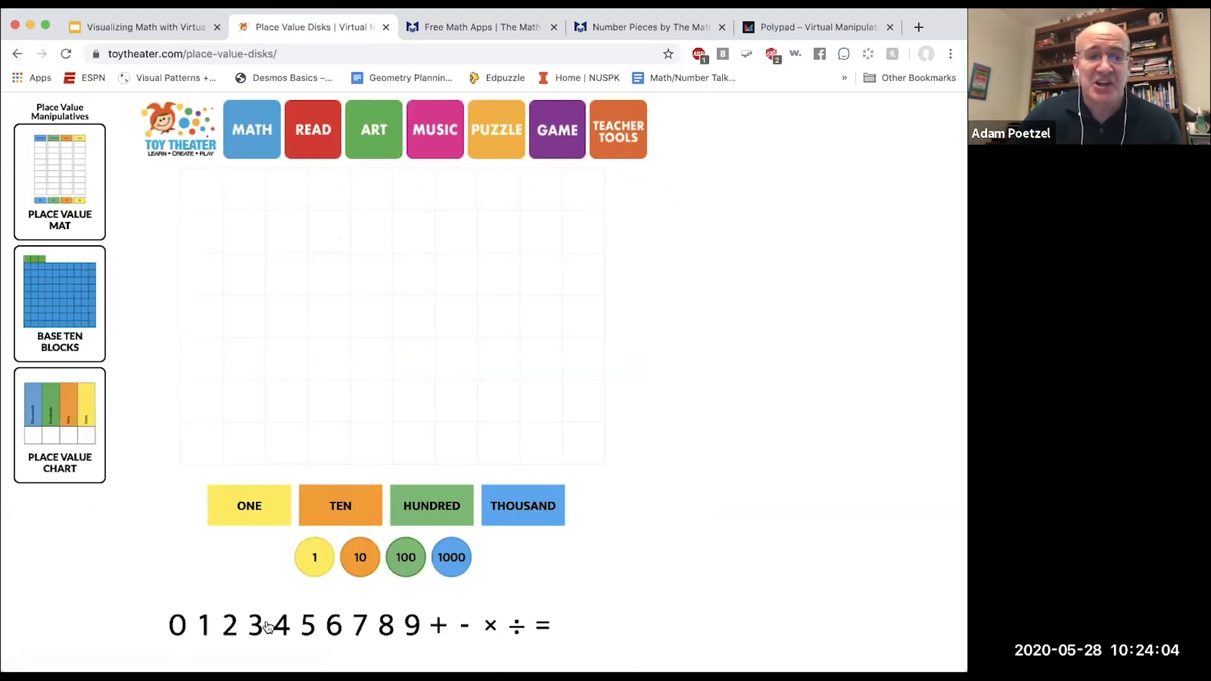
{"action": "left_click_drag", "start_coordinate": [260, 626], "coordinate": [294, 221]}
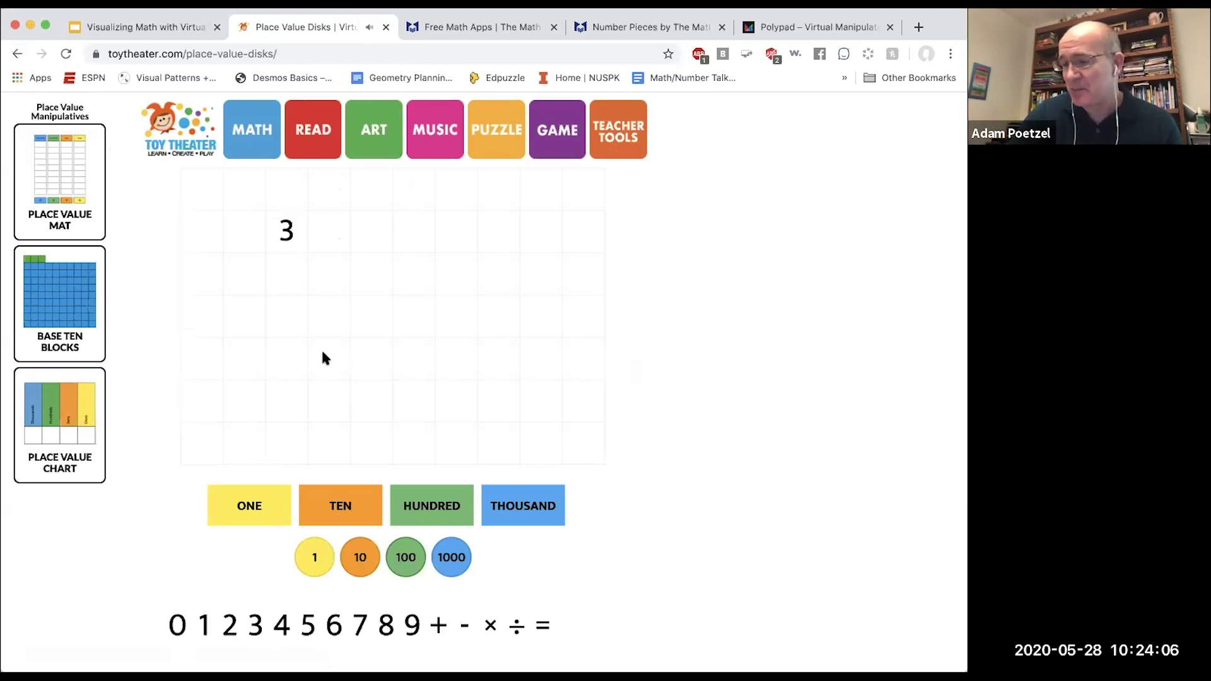
{"action": "left_click_drag", "start_coordinate": [281, 625], "coordinate": [328, 233]}
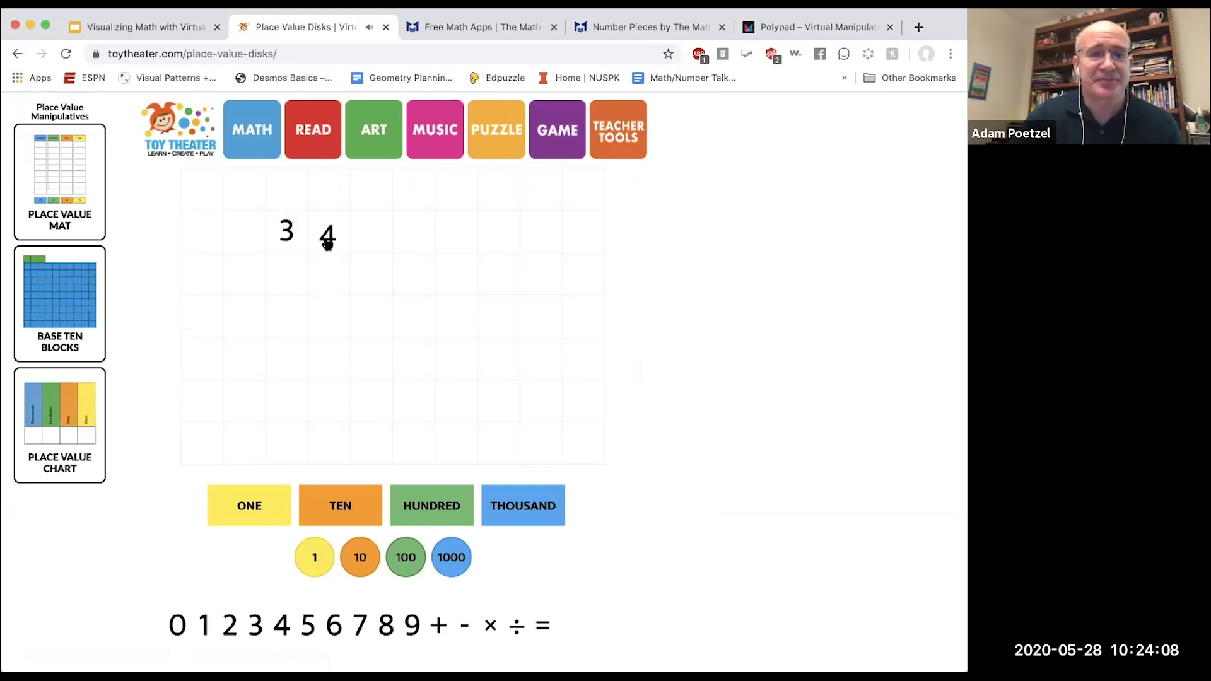
{"action": "left_click_drag", "start_coordinate": [307, 628], "coordinate": [369, 232]}
{"action": "left_click_drag", "start_coordinate": [231, 628], "coordinate": [413, 232]}
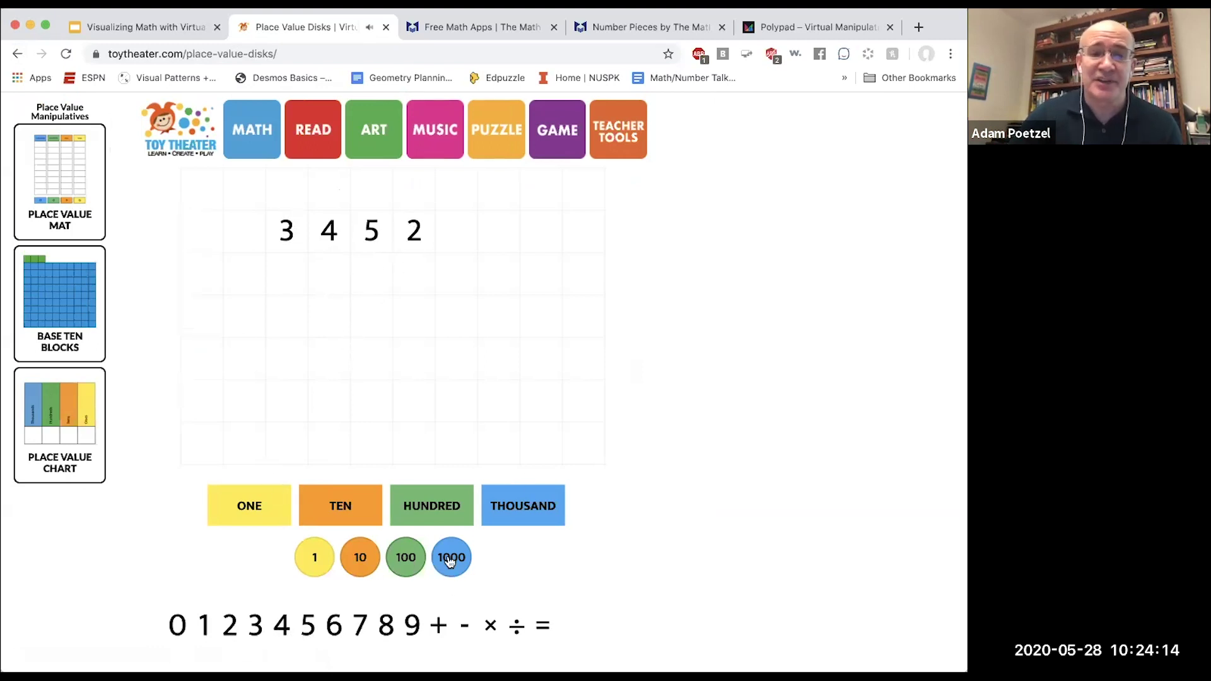
Line up three 1000 disks under the digit 3 and four 100 disks under the digit 4
{"action": "left_click_drag", "start_coordinate": [450, 562], "coordinate": [287, 274]}
{"action": "left_click_drag", "start_coordinate": [452, 558], "coordinate": [394, 434]}
{"action": "left_click_drag", "start_coordinate": [332, 352], "coordinate": [327, 337]}
{"action": "left_click_drag", "start_coordinate": [451, 557], "coordinate": [265, 361]}
{"action": "left_click_drag", "start_coordinate": [406, 557], "coordinate": [330, 287]}
{"action": "left_click_drag", "start_coordinate": [409, 571], "coordinate": [335, 320]}
{"action": "left_click_drag", "start_coordinate": [407, 560], "coordinate": [339, 402]}
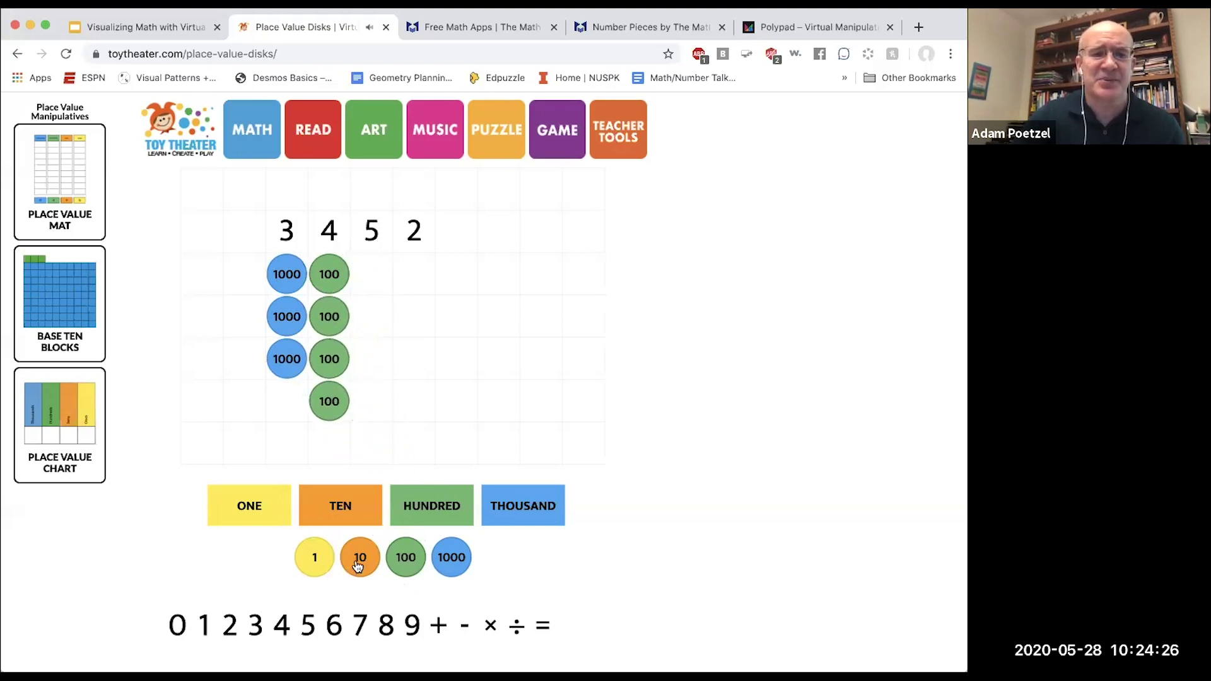
Line up five 10 disks under the digit 5 and two 1 disks under the digit 2
{"action": "left_click_drag", "start_coordinate": [359, 563], "coordinate": [369, 271]}
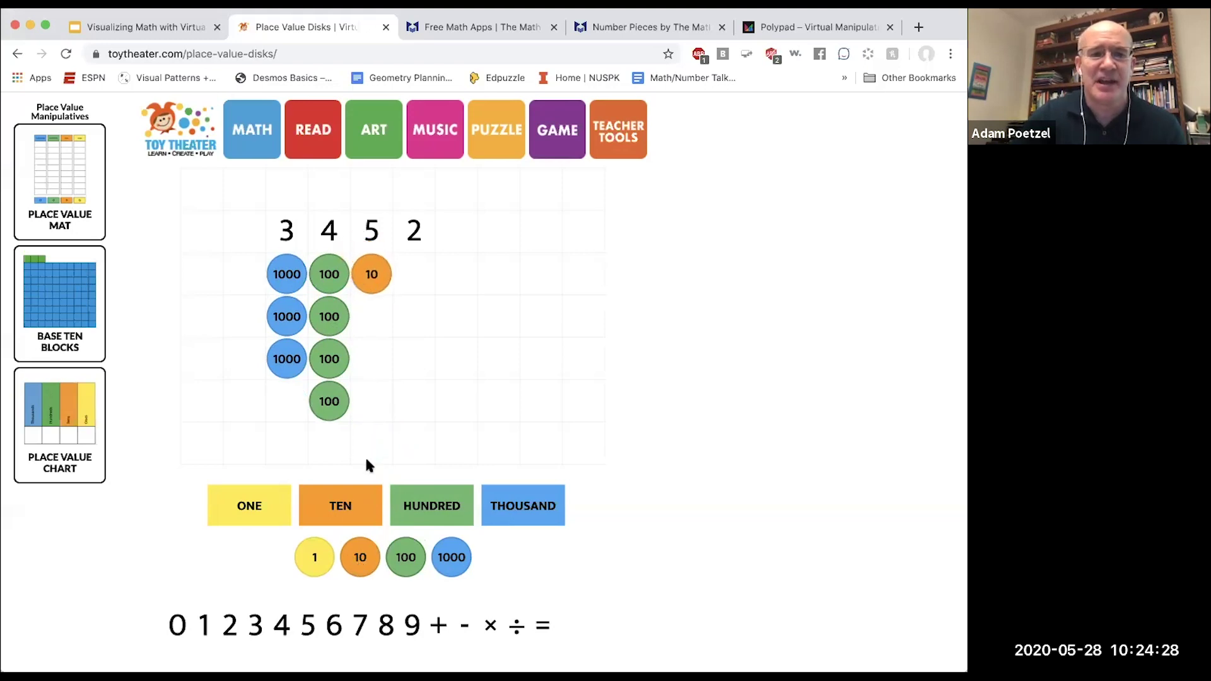
{"action": "left_click_drag", "start_coordinate": [364, 553], "coordinate": [369, 314]}
{"action": "left_click_drag", "start_coordinate": [360, 557], "coordinate": [364, 364]}
{"action": "left_click_drag", "start_coordinate": [359, 555], "coordinate": [361, 403]}
{"action": "left_click_drag", "start_coordinate": [354, 559], "coordinate": [369, 445]}
{"action": "left_click_drag", "start_coordinate": [314, 557], "coordinate": [413, 273]}
{"action": "left_click_drag", "start_coordinate": [311, 554], "coordinate": [422, 308]}
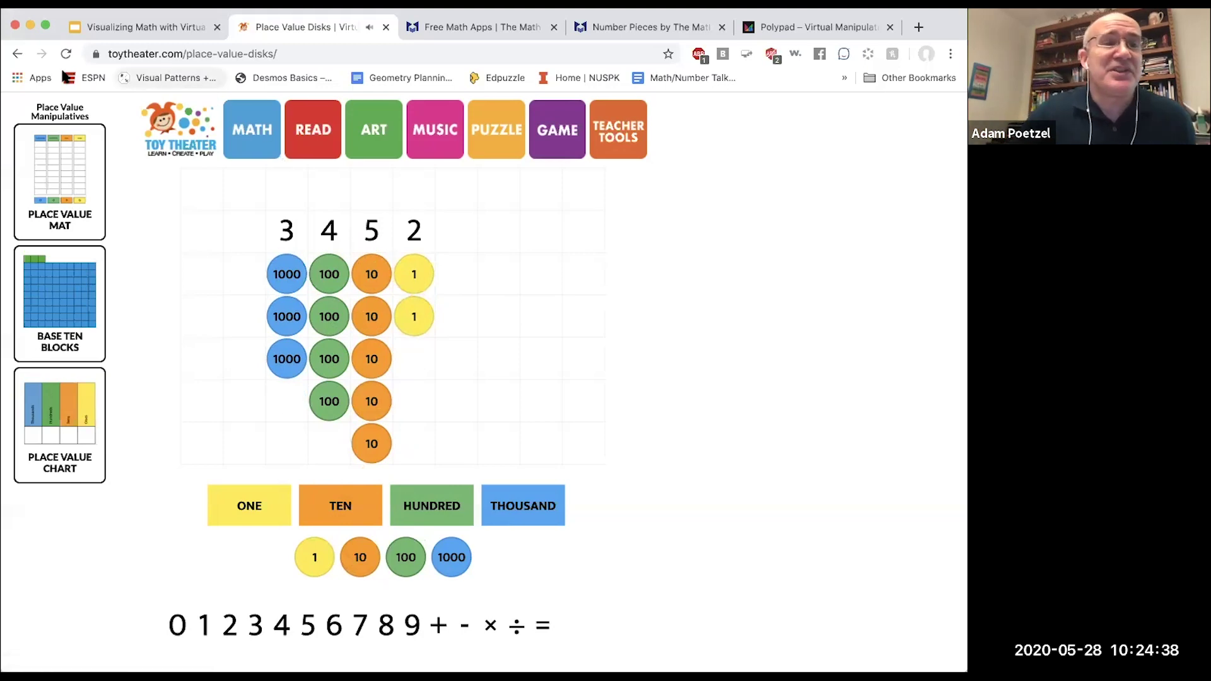
Return to the virtual manipulatives list and view the fraction tools near its beginning
{"action": "left_click", "coordinate": [16, 57]}
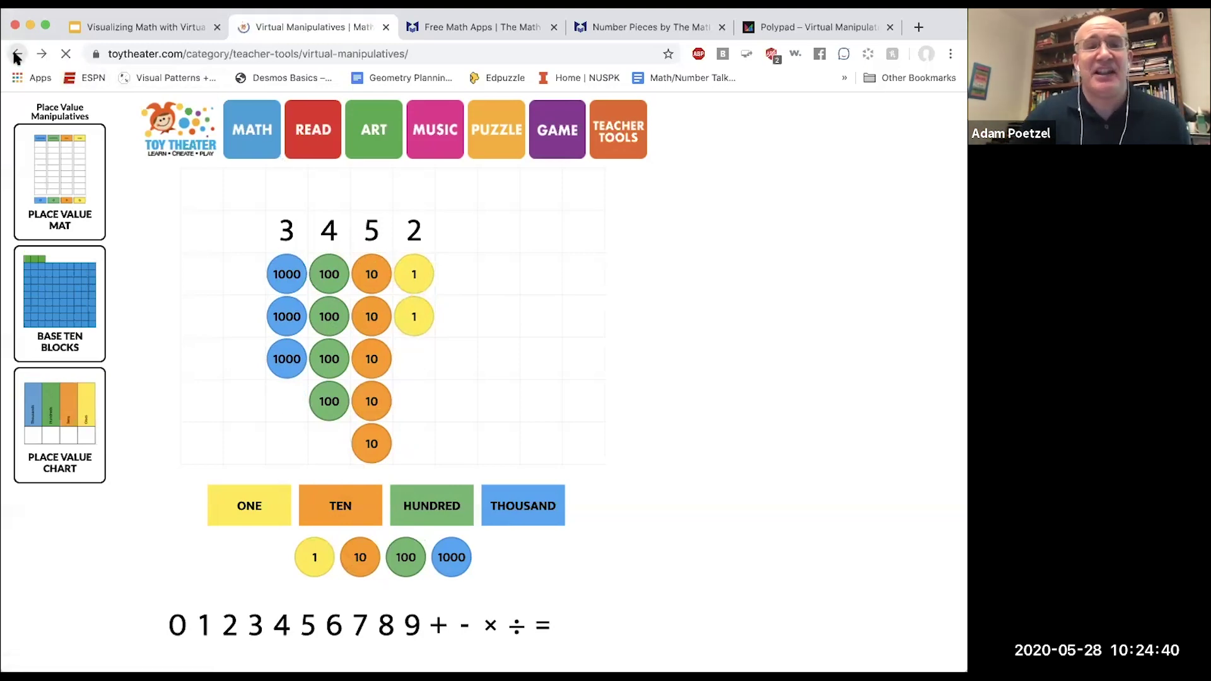
{"action": "scroll", "coordinate": [379, 347], "scroll_direction": "up", "scroll_amount": 3}
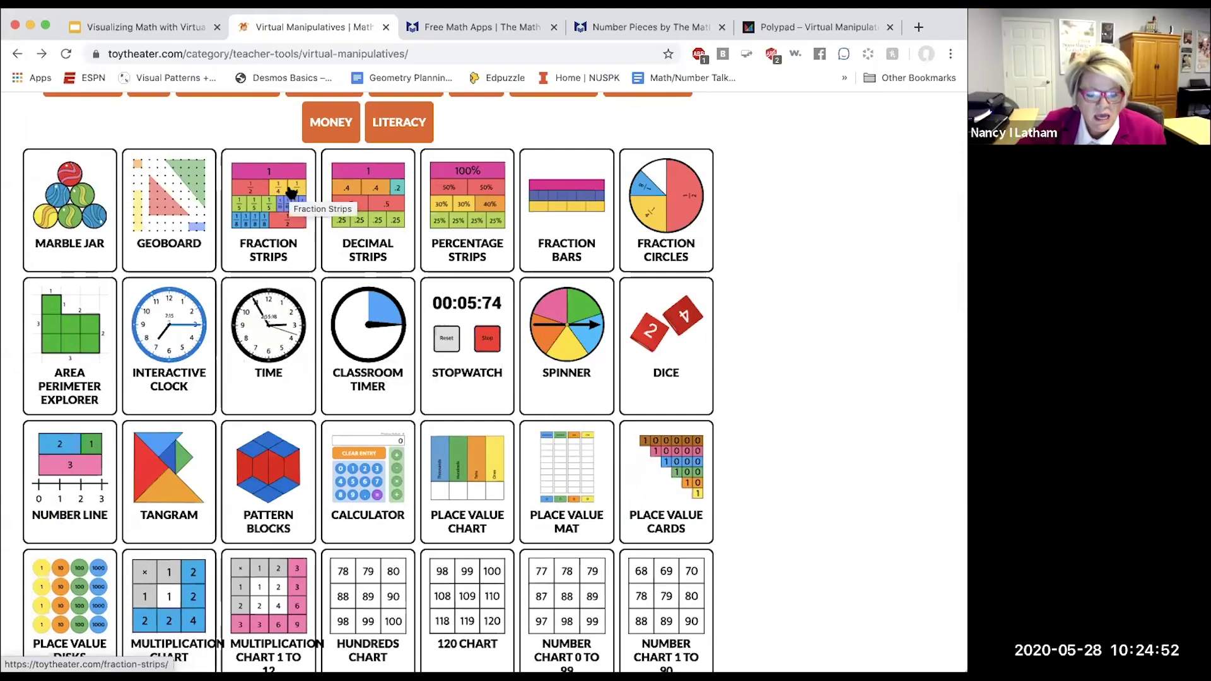
Switch to the Google Slides presentation and show the slide titled The Math Learning Center
{"action": "left_click", "coordinate": [162, 31]}
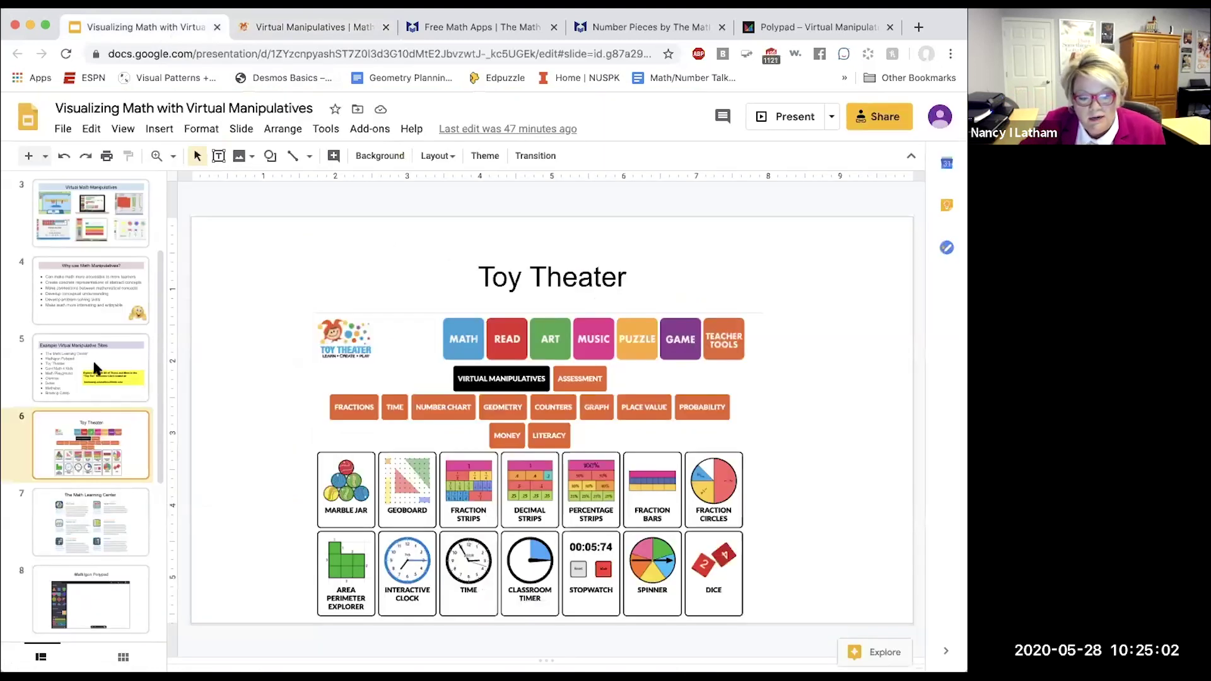
{"action": "scroll", "coordinate": [95, 363], "scroll_direction": "down", "scroll_amount": 4}
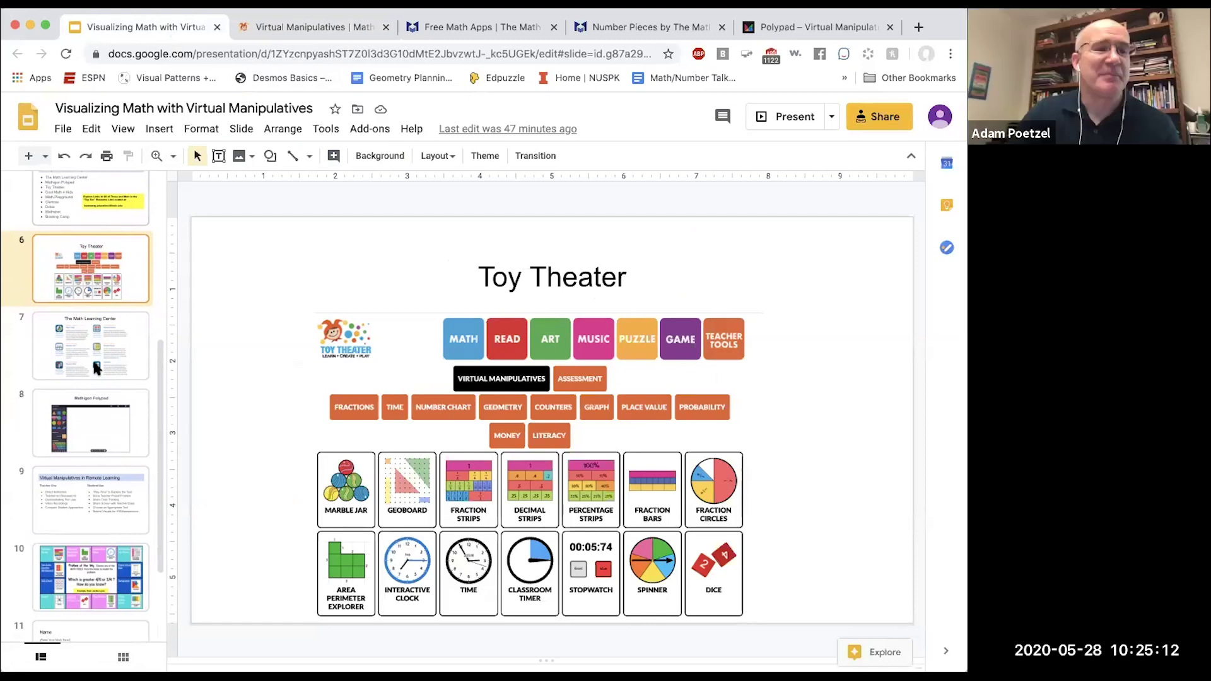
{"action": "left_click", "coordinate": [97, 370]}
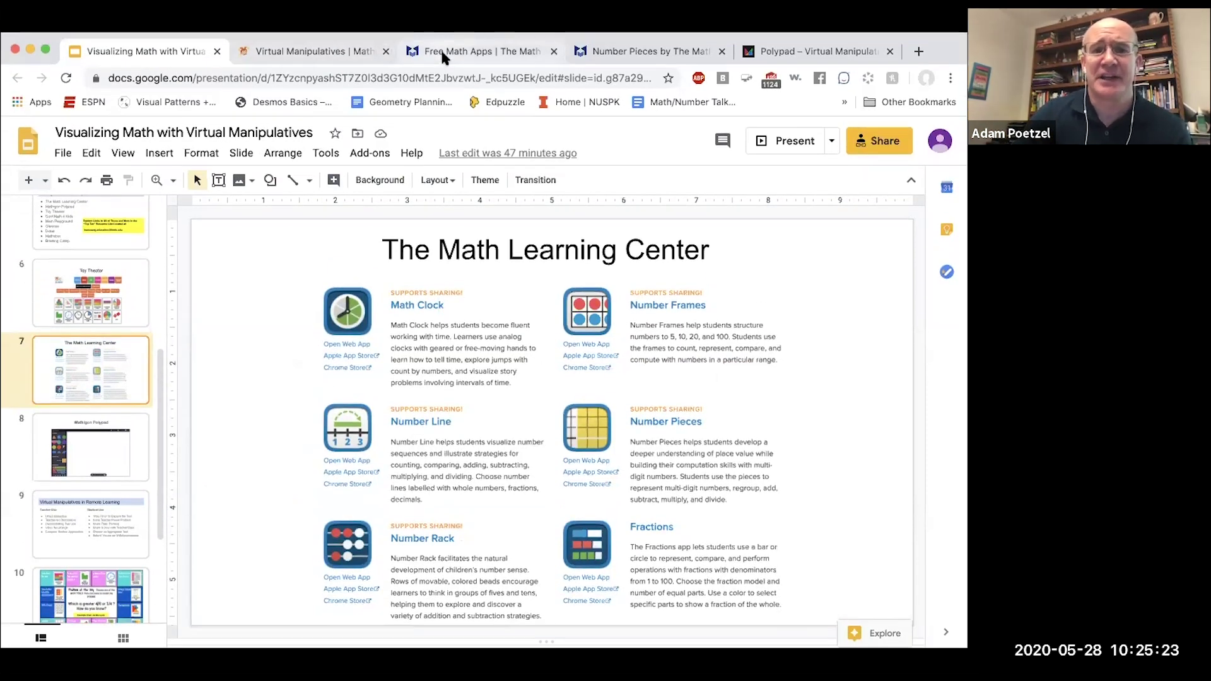
Switch to The Math Learning Center's Free Math Apps page and look through the available apps
{"action": "left_click", "coordinate": [441, 27]}
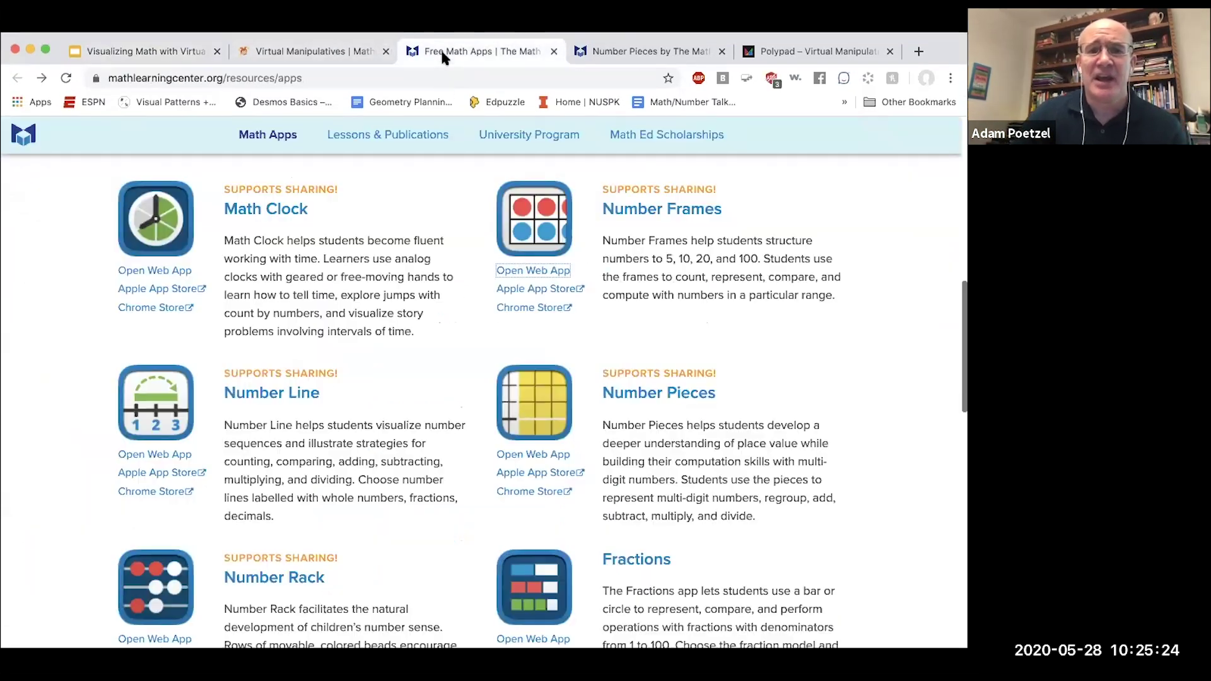
{"action": "scroll", "coordinate": [378, 444], "scroll_direction": "up", "scroll_amount": 3}
{"action": "scroll", "coordinate": [378, 445], "scroll_direction": "down", "scroll_amount": 3}
{"action": "scroll", "coordinate": [381, 448], "scroll_direction": "down", "scroll_amount": 1}
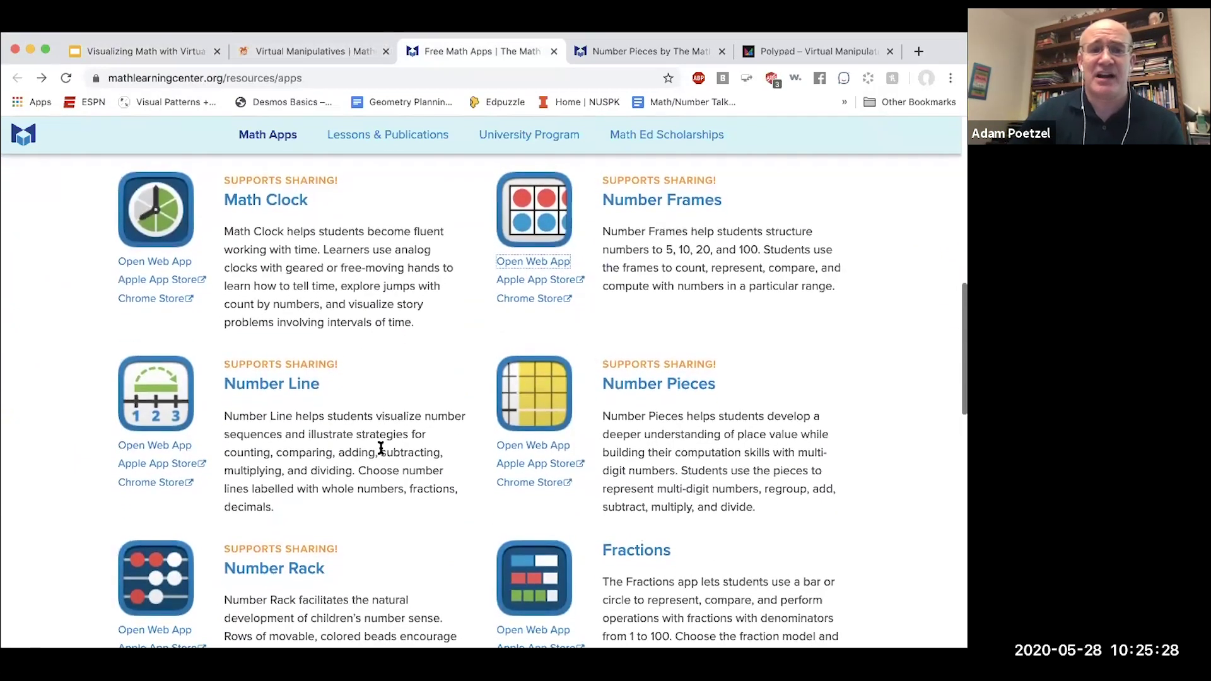
{"action": "scroll", "coordinate": [381, 448], "scroll_direction": "down", "scroll_amount": 3}
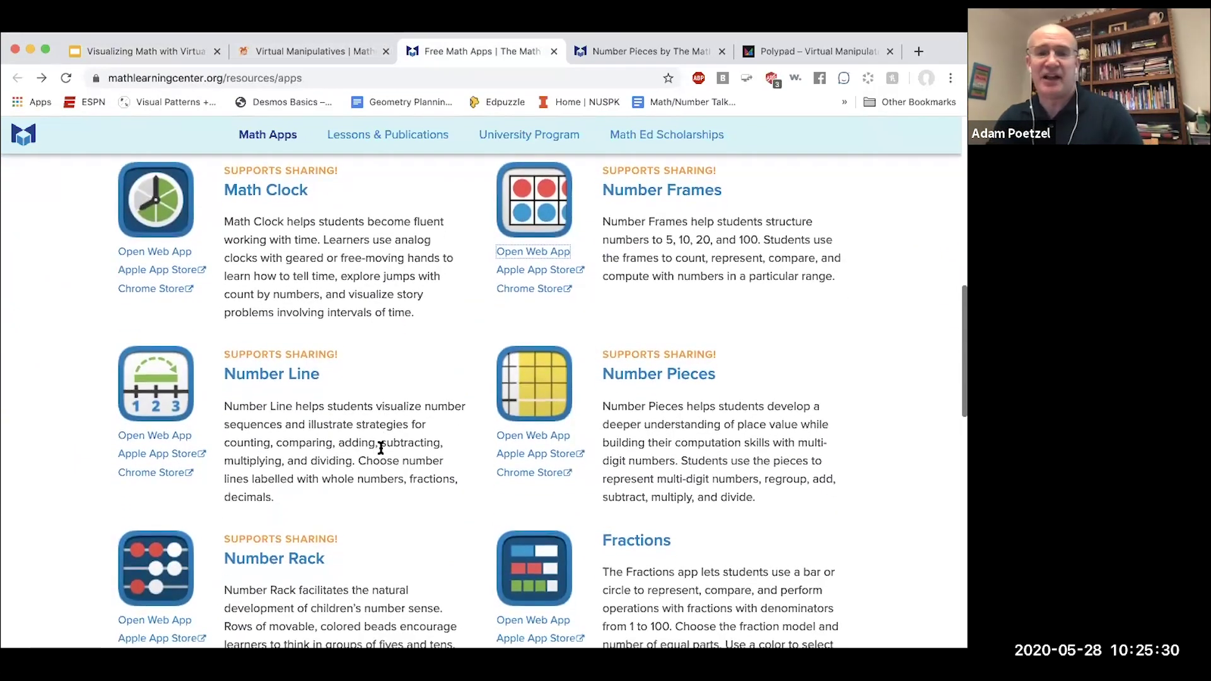
{"action": "scroll", "coordinate": [381, 450], "scroll_direction": "down", "scroll_amount": 8}
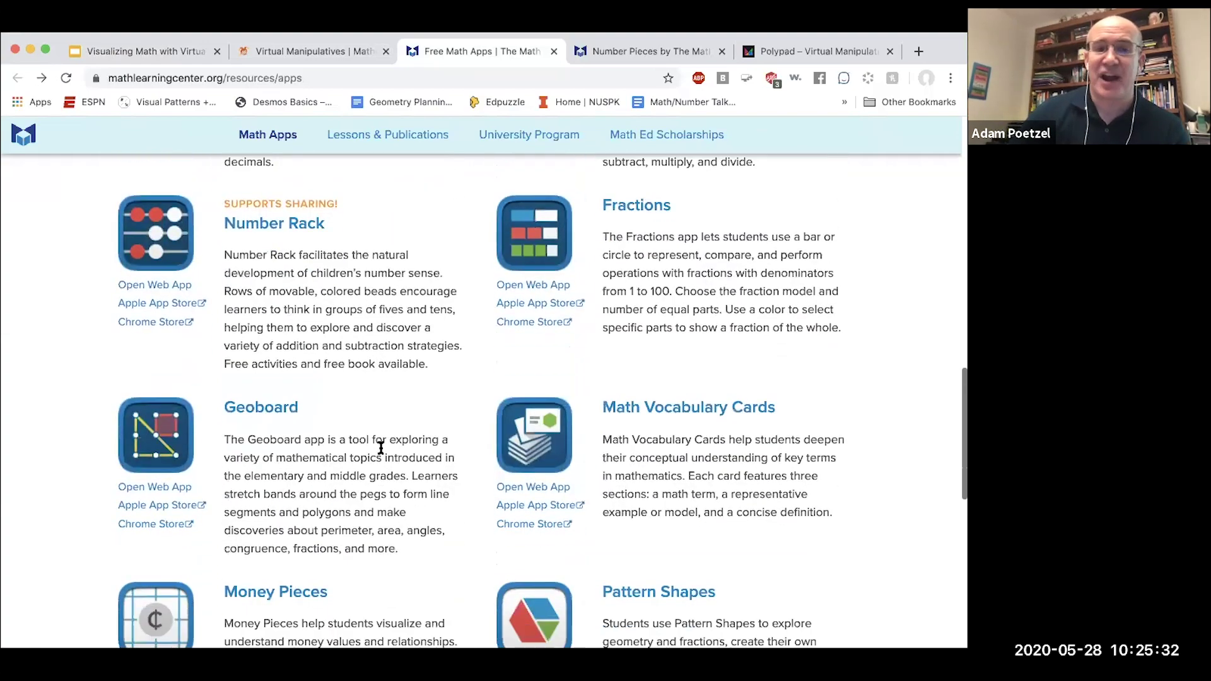
{"action": "scroll", "coordinate": [381, 447], "scroll_direction": "up", "scroll_amount": 14}
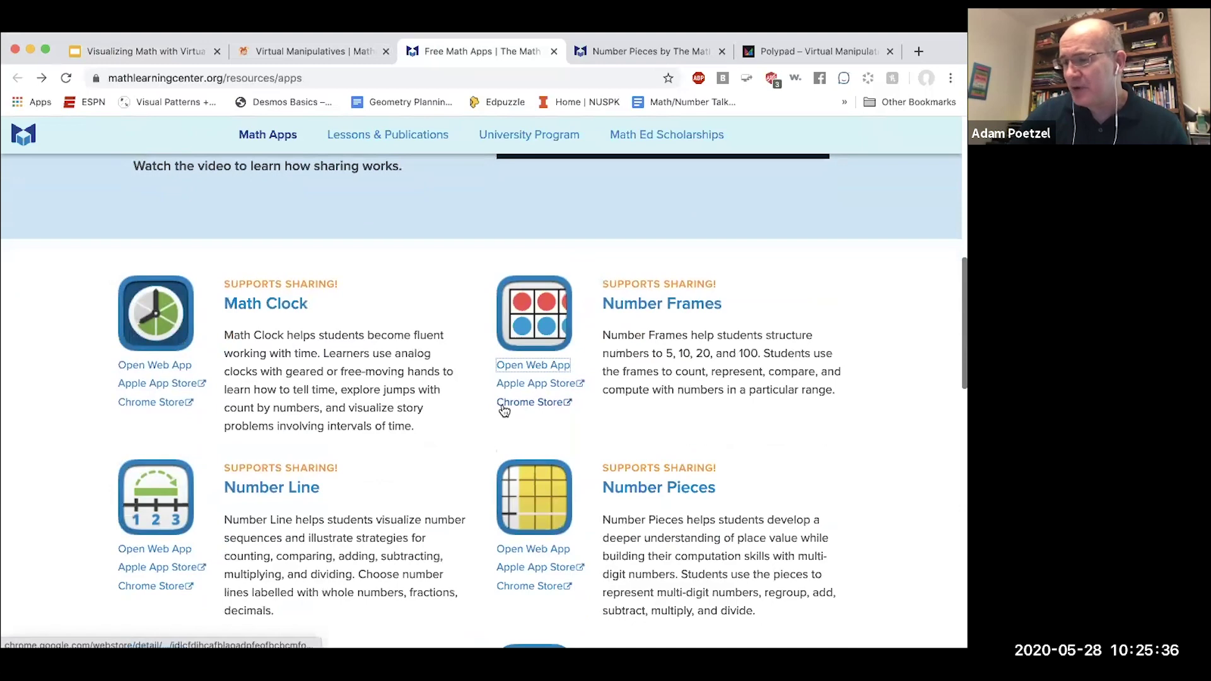
Open the Number Pieces page and launch its web app
{"action": "scroll", "coordinate": [593, 467], "scroll_direction": "down", "scroll_amount": 1}
{"action": "left_click", "coordinate": [667, 446]}
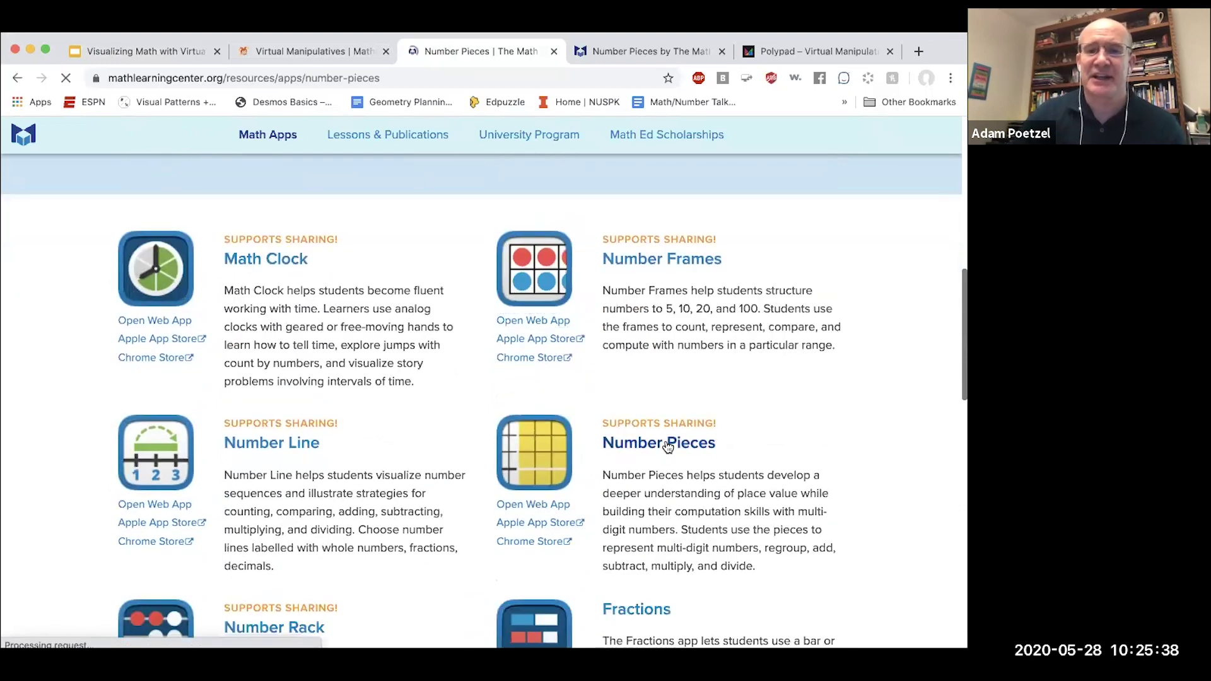
{"action": "scroll", "coordinate": [385, 582], "scroll_direction": "down", "scroll_amount": 5}
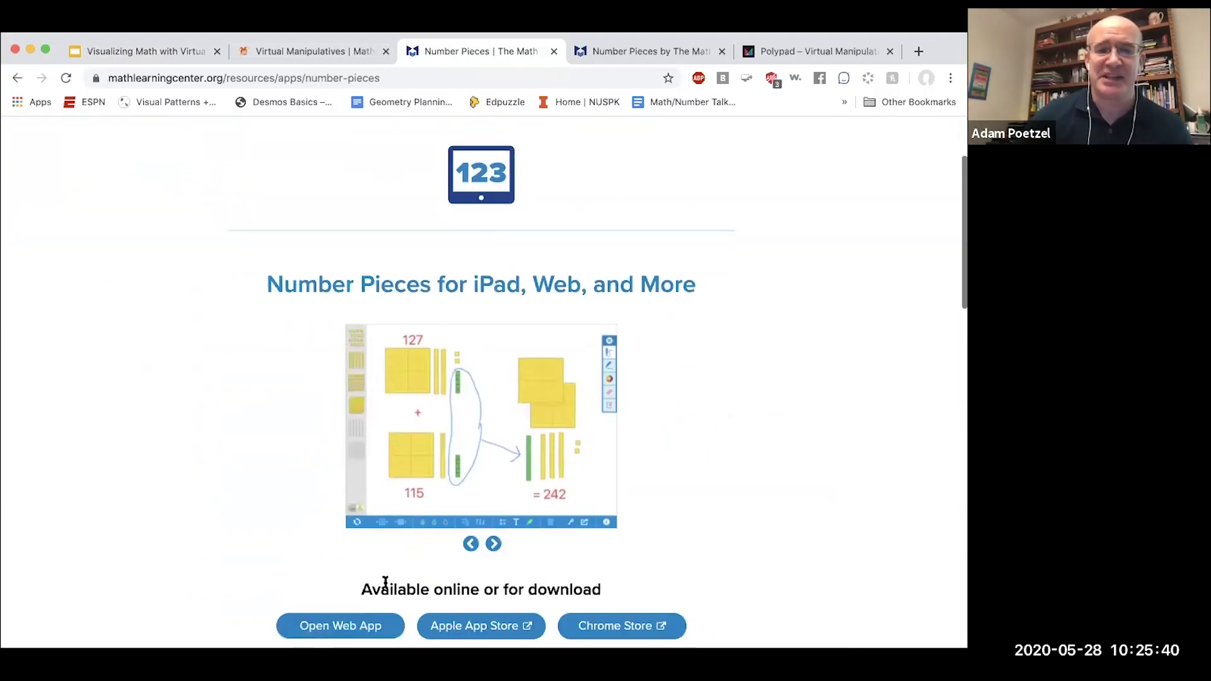
{"action": "scroll", "coordinate": [386, 582], "scroll_direction": "down", "scroll_amount": 2}
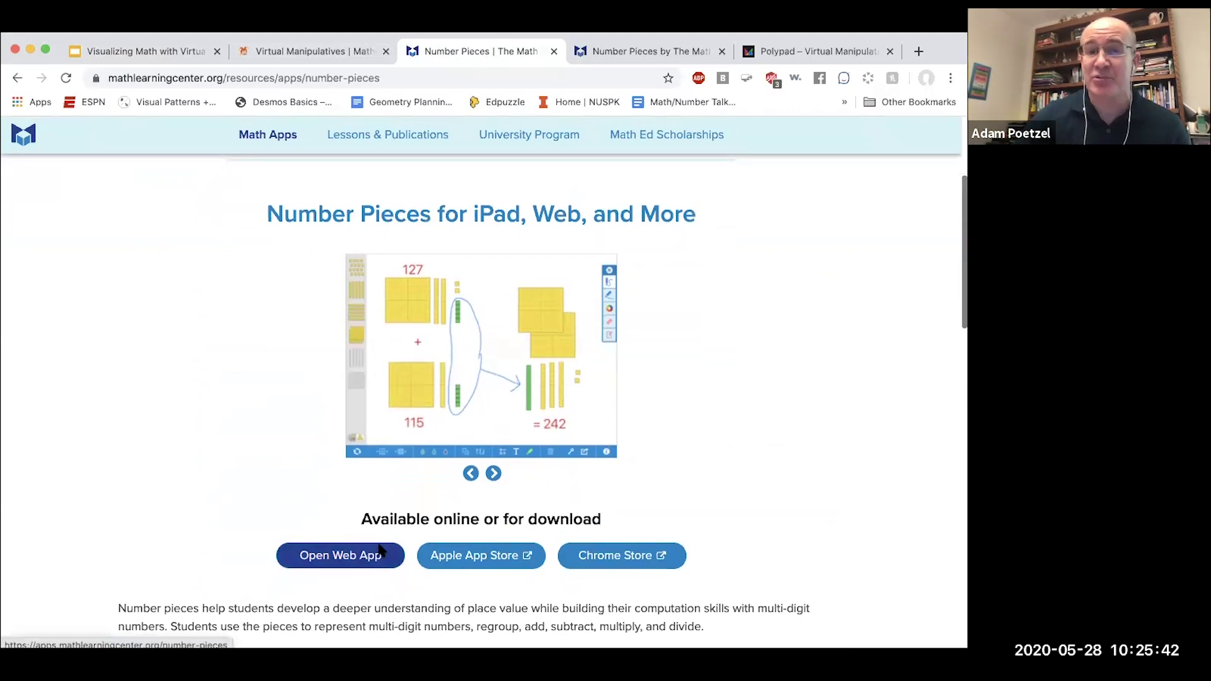
{"action": "left_click", "coordinate": [373, 559]}
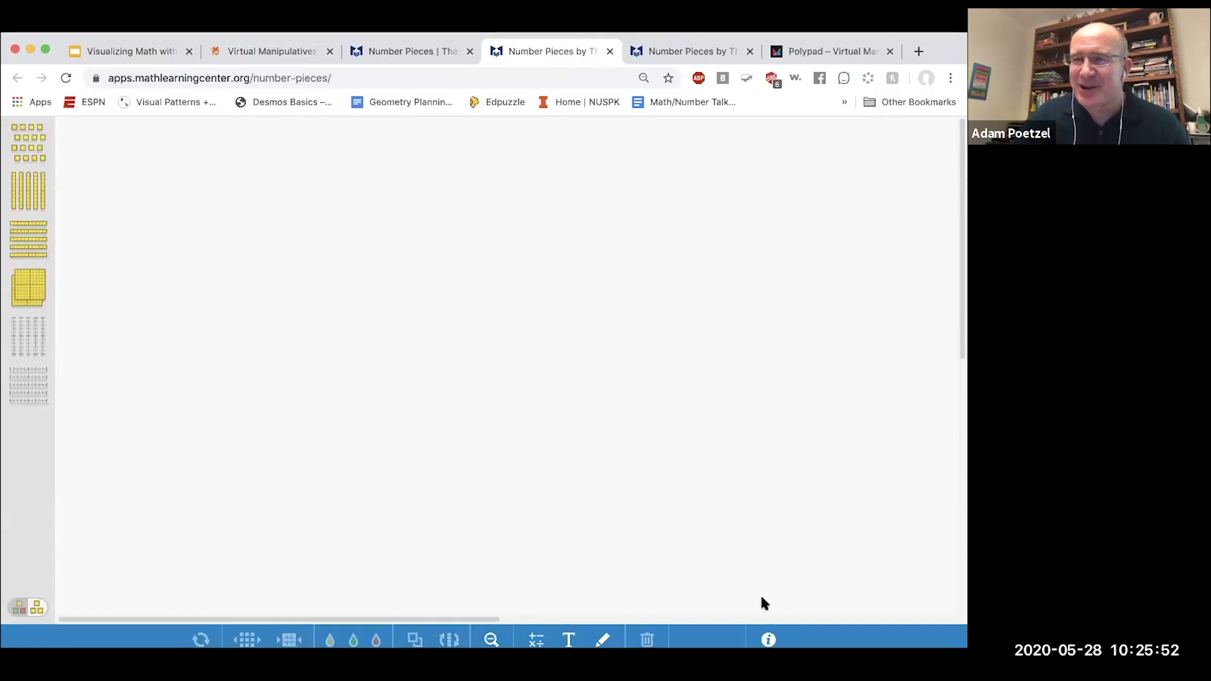
View the Number Pieces usage guide, close it, and change the starting set to the basic multicoloured pieces
{"action": "left_click", "coordinate": [769, 641]}
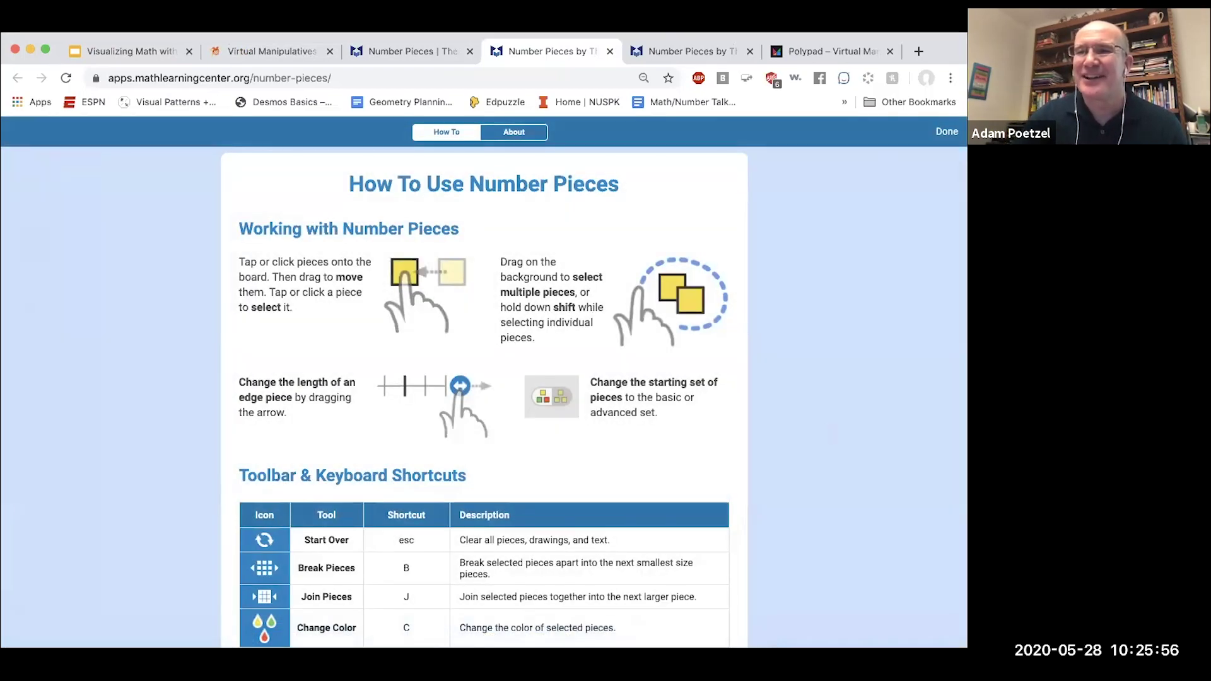
{"action": "key", "text": "Escape"}
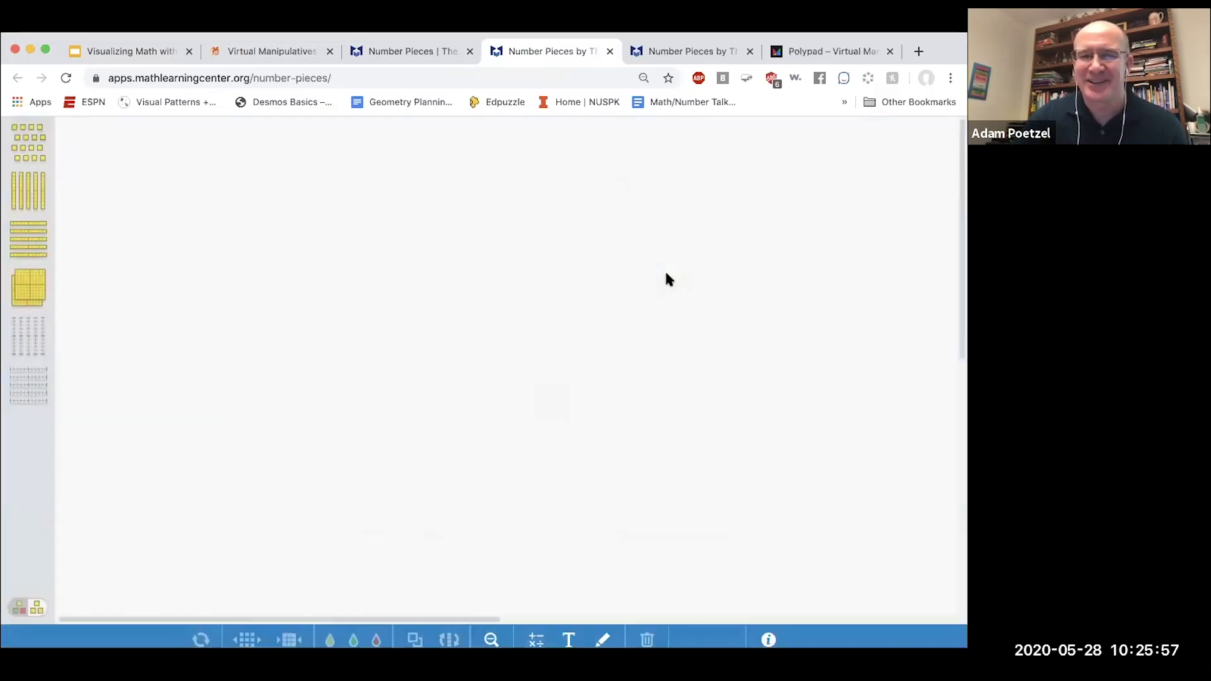
{"action": "left_click", "coordinate": [19, 608]}
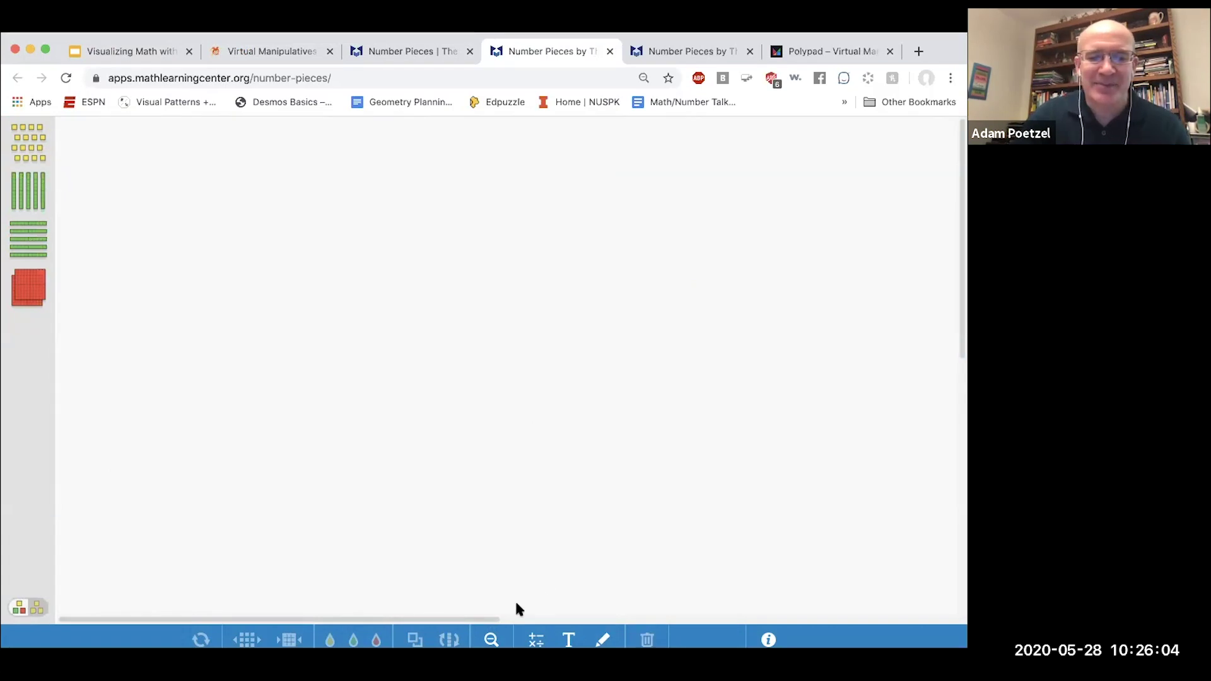
Handwrite the problem 326 - 47 in red near the top of the board with the drawing tool
{"action": "left_click", "coordinate": [603, 640]}
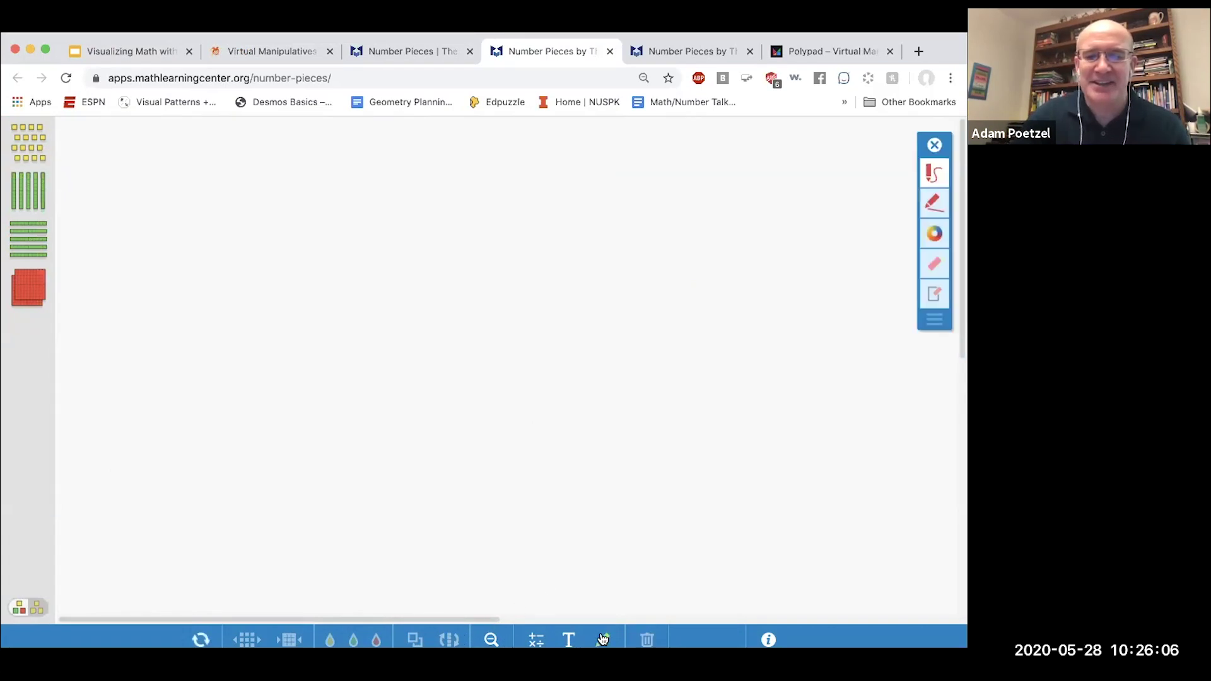
{"action": "mouse_move", "coordinate": [213, 164]}
{"action": "left_mouse_down"}
{"action": "mouse_move", "coordinate": [243, 167]}
{"action": "mouse_move", "coordinate": [213, 198]}
{"action": "left_mouse_up"}
{"action": "mouse_move", "coordinate": [265, 165]}
{"action": "left_mouse_down"}
{"action": "mouse_move", "coordinate": [292, 191]}
{"action": "mouse_move", "coordinate": [321, 160]}
{"action": "mouse_move", "coordinate": [329, 189]}
{"action": "mouse_move", "coordinate": [366, 181]}
{"action": "left_mouse_up"}
{"action": "left_click", "coordinate": [349, 178]}
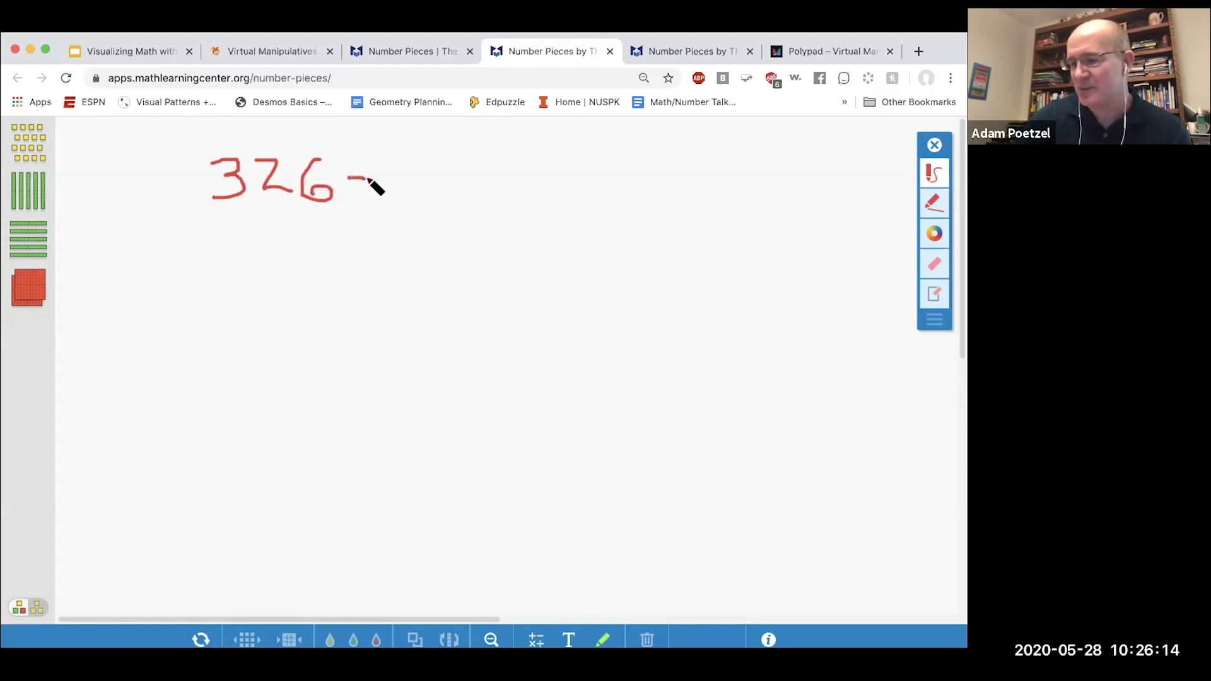
{"action": "mouse_move", "coordinate": [396, 162]}
{"action": "left_mouse_down"}
{"action": "mouse_move", "coordinate": [395, 178]}
{"action": "mouse_move", "coordinate": [420, 179]}
{"action": "mouse_move", "coordinate": [424, 203]}
{"action": "left_mouse_up"}
{"action": "mouse_move", "coordinate": [431, 160]}
{"action": "left_mouse_down"}
{"action": "mouse_move", "coordinate": [464, 161]}
{"action": "mouse_move", "coordinate": [452, 214]}
{"action": "left_mouse_up"}
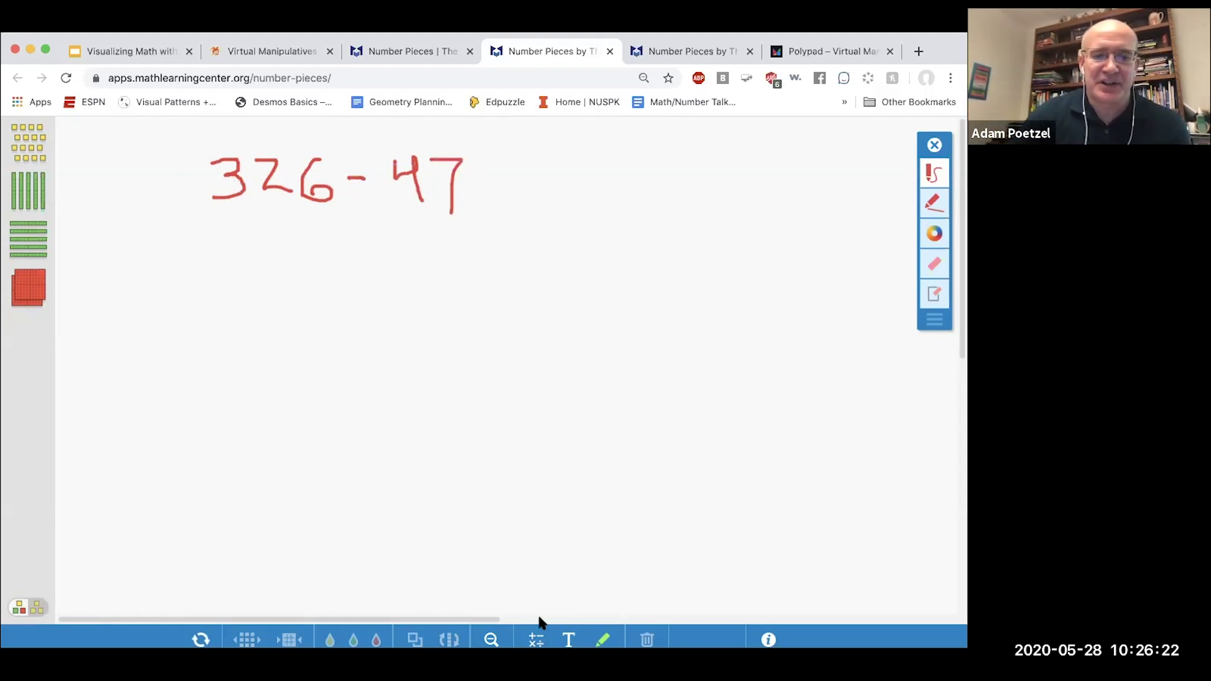
{"action": "left_click", "coordinate": [607, 640]}
Place three red hundreds pieces in a column below the written problem, with the board zoomed out
{"action": "left_click_drag", "start_coordinate": [28, 287], "coordinate": [229, 340]}
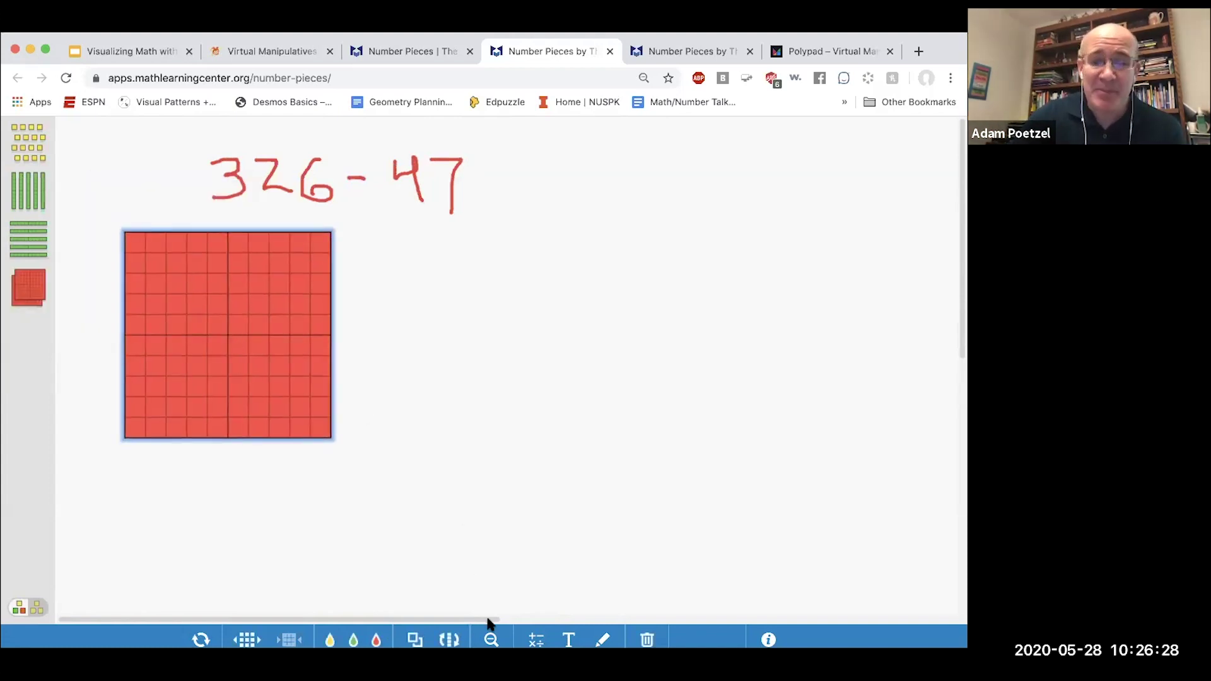
{"action": "left_click", "coordinate": [492, 641]}
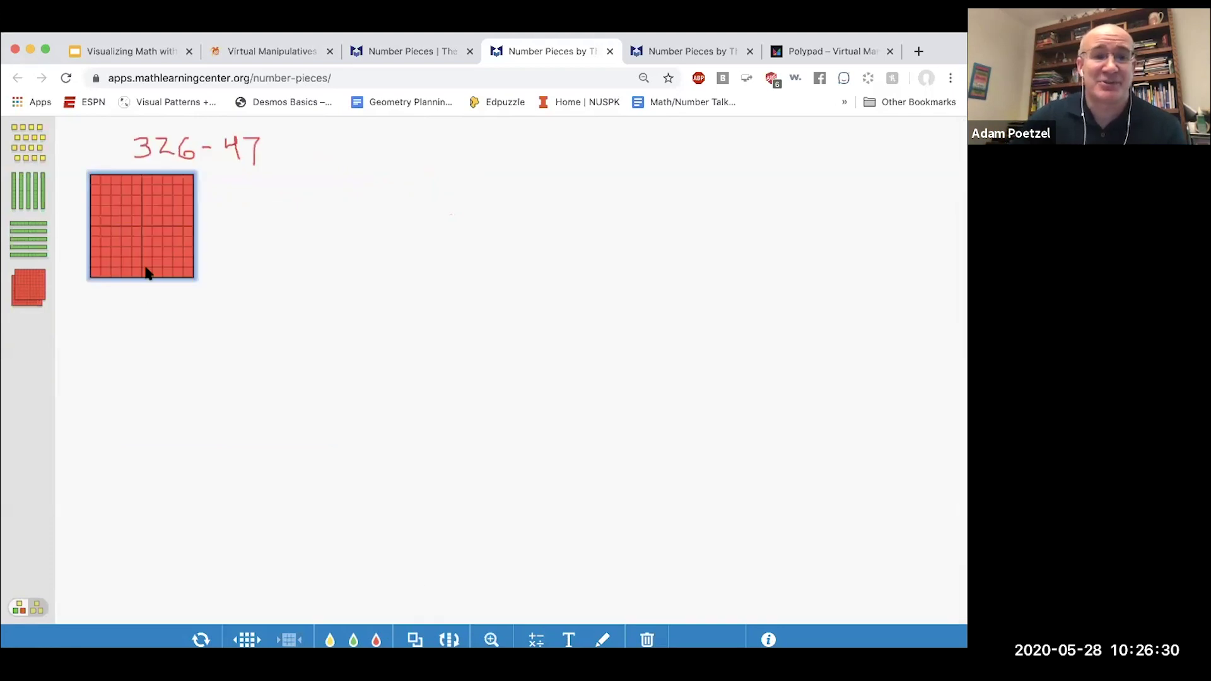
{"action": "left_click_drag", "start_coordinate": [144, 252], "coordinate": [150, 292]}
{"action": "left_click_drag", "start_coordinate": [18, 293], "coordinate": [209, 417]}
{"action": "left_click_drag", "start_coordinate": [30, 285], "coordinate": [199, 475]}
Place two vertical green tens strips and one yellow unit square beside the hundreds pieces
{"action": "left_click_drag", "start_coordinate": [36, 202], "coordinate": [260, 230]}
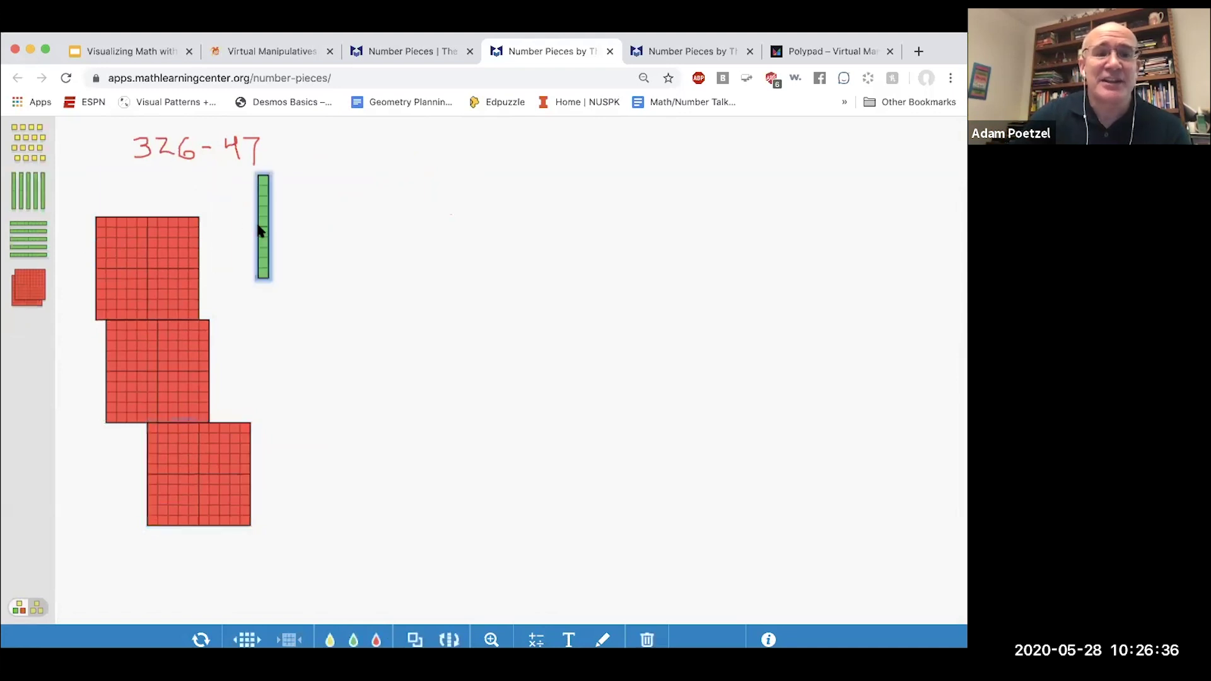
{"action": "left_click_drag", "start_coordinate": [32, 195], "coordinate": [300, 258]}
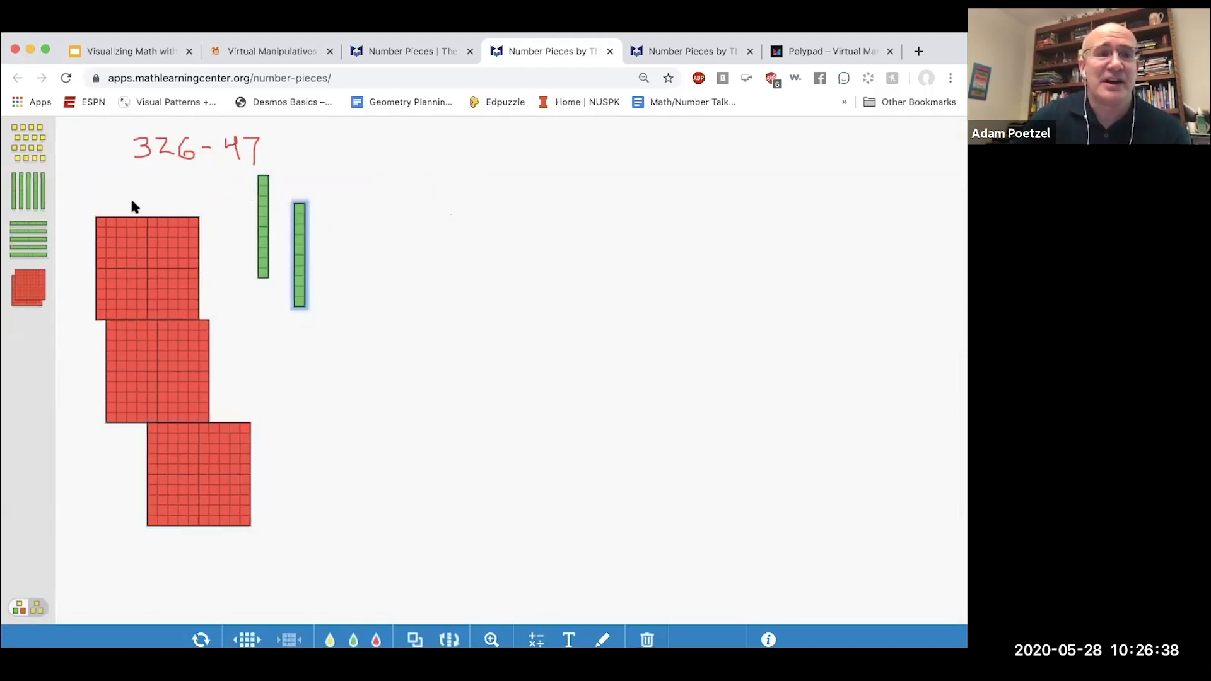
{"action": "left_click_drag", "start_coordinate": [38, 159], "coordinate": [285, 353]}
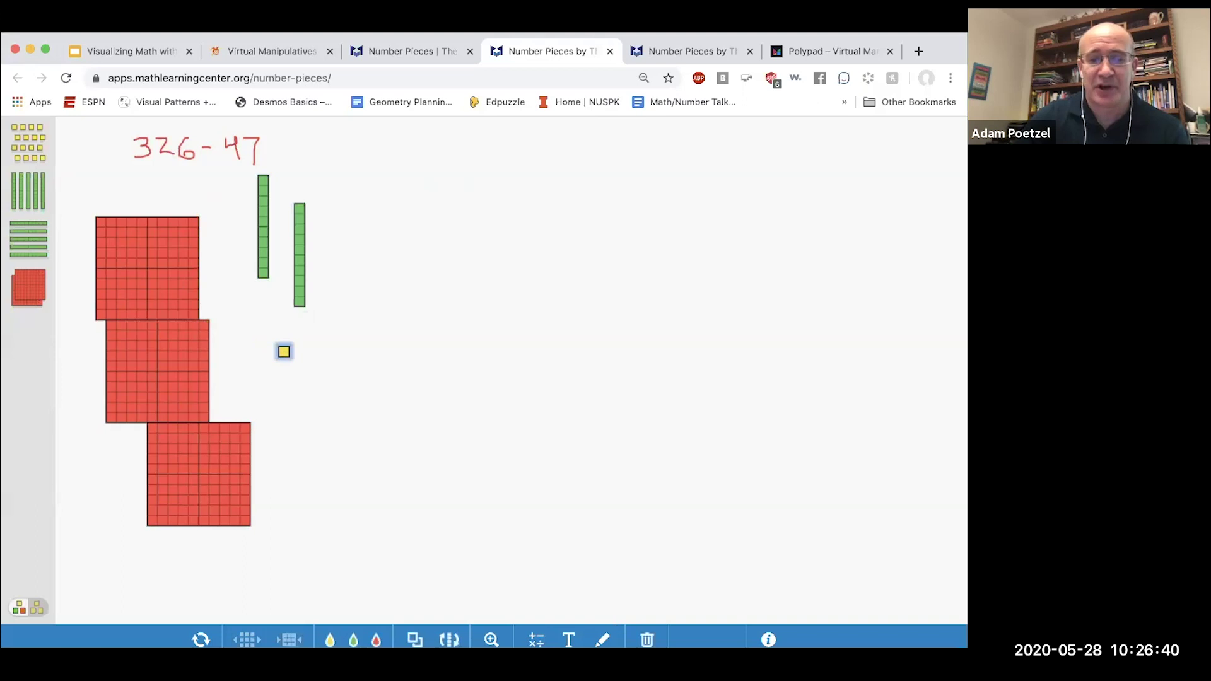
Duplicate the yellow unit square until there are six ones, and scatter them below the tens strips
{"action": "left_click", "coordinate": [491, 641]}
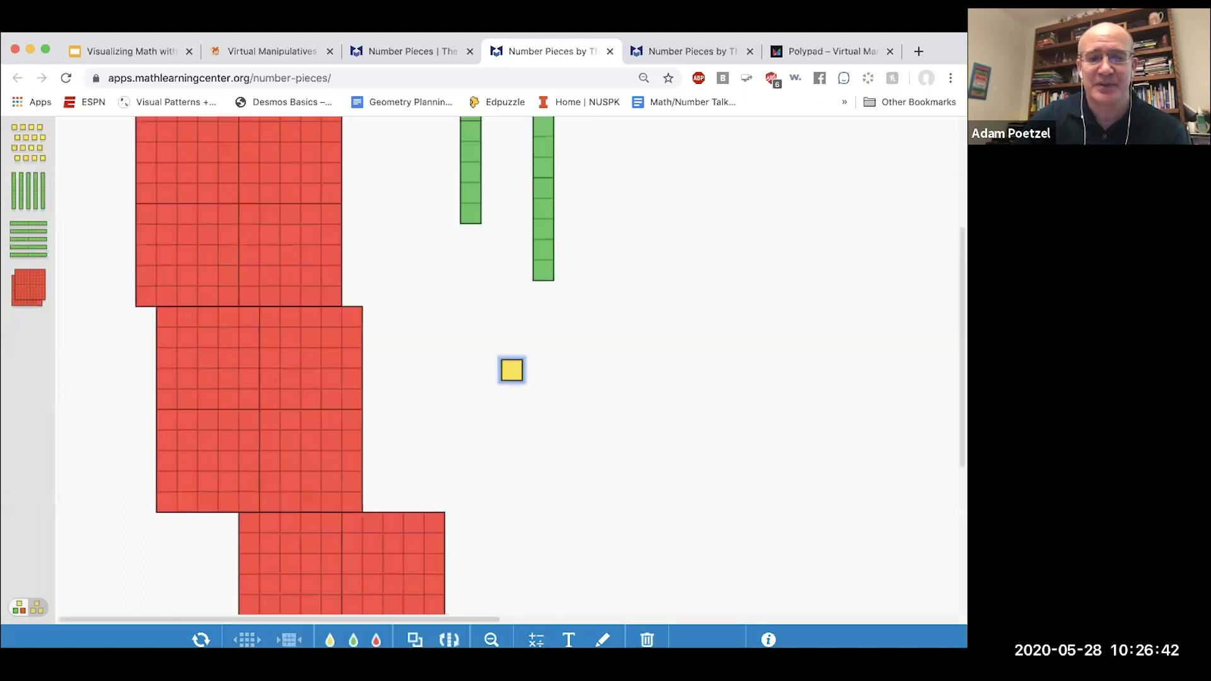
{"action": "left_click", "coordinate": [490, 641]}
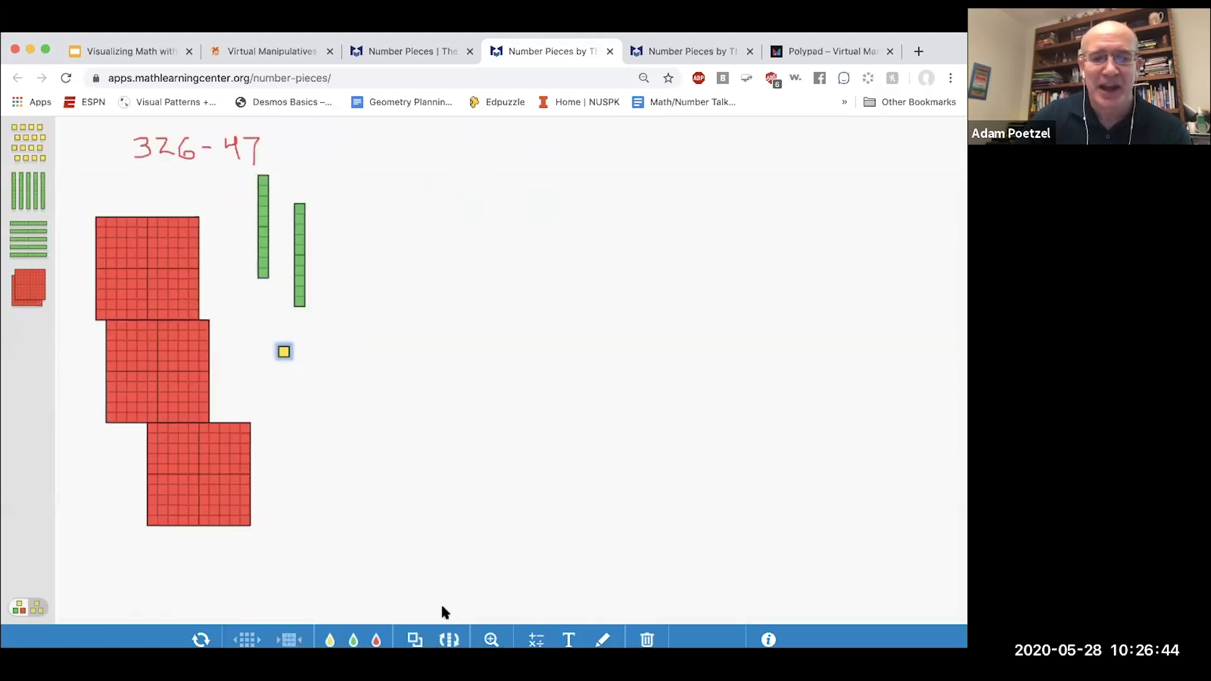
{"action": "left_click", "coordinate": [415, 640]}
{"action": "left_click", "coordinate": [414, 640]}
{"action": "left_click", "coordinate": [415, 639]}
{"action": "left_click", "coordinate": [415, 640]}
{"action": "left_click", "coordinate": [415, 640]}
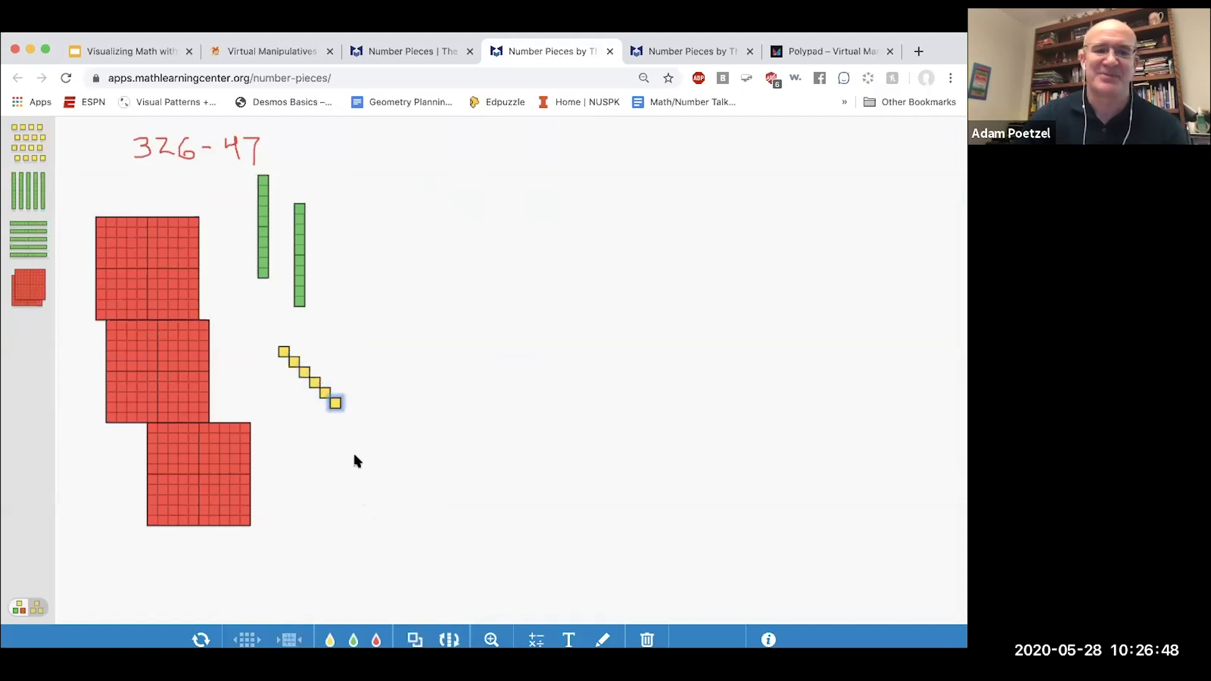
{"action": "left_click_drag", "start_coordinate": [335, 404], "coordinate": [280, 382]}
{"action": "left_click", "coordinate": [325, 392]}
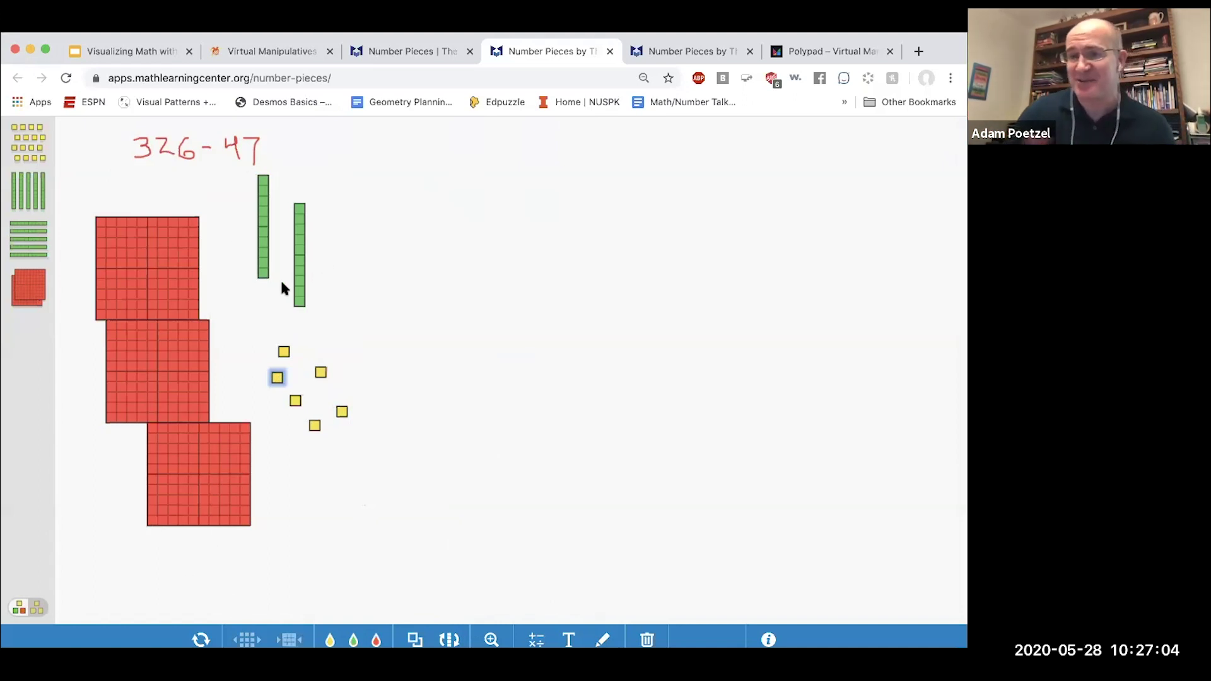
Move the lowest hundreds piece to the empty area beside the ones and break it into ten tens
{"action": "left_click_drag", "start_coordinate": [222, 465], "coordinate": [492, 332]}
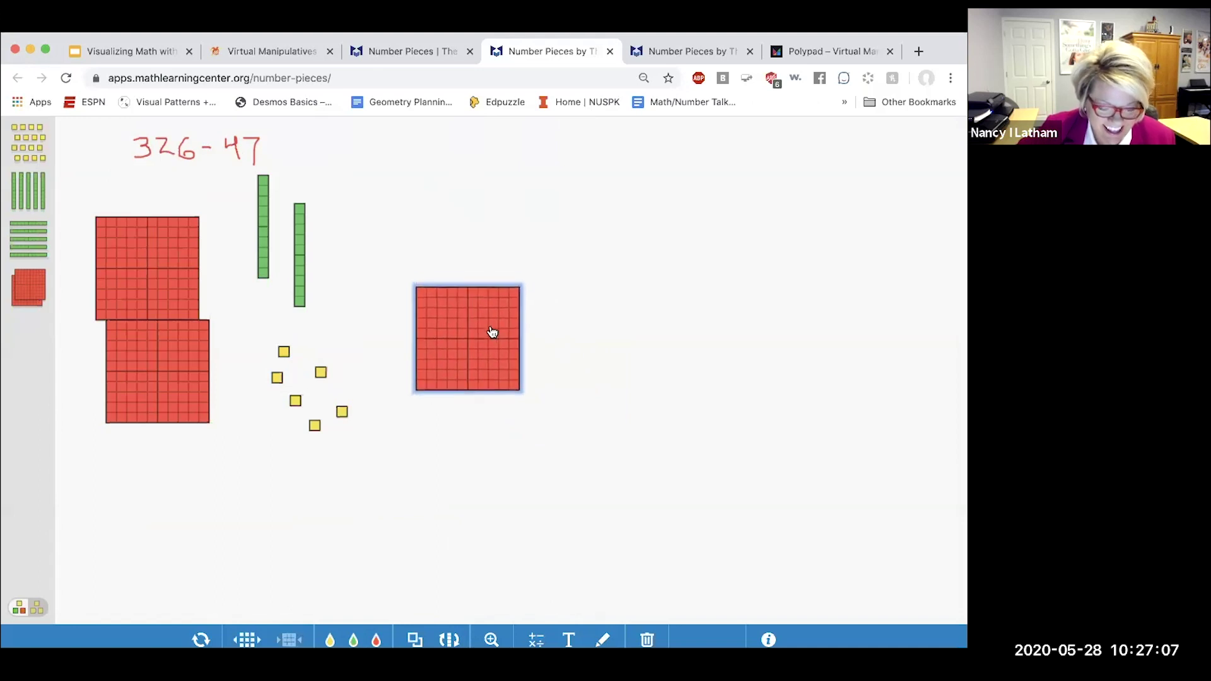
{"action": "left_click", "coordinate": [246, 640]}
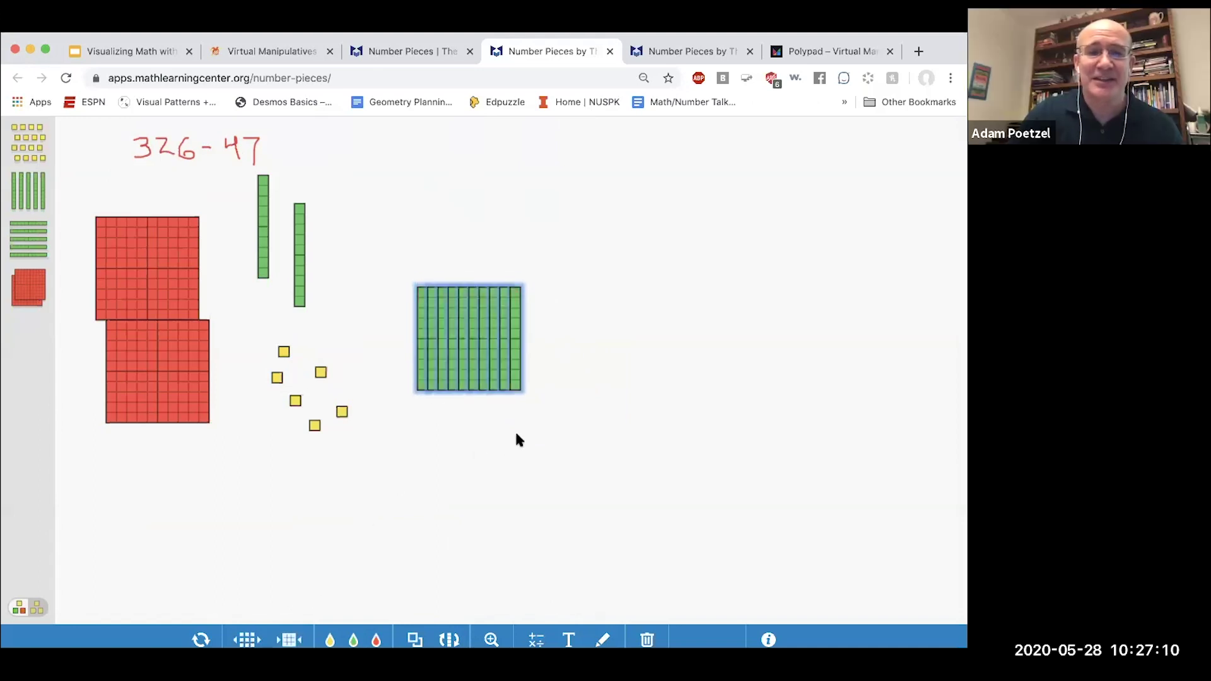
{"action": "left_click", "coordinate": [516, 436]}
Spread the ten regrouped tens strips apart so that each one can be counted
{"action": "left_click_drag", "start_coordinate": [516, 379], "coordinate": [493, 357]}
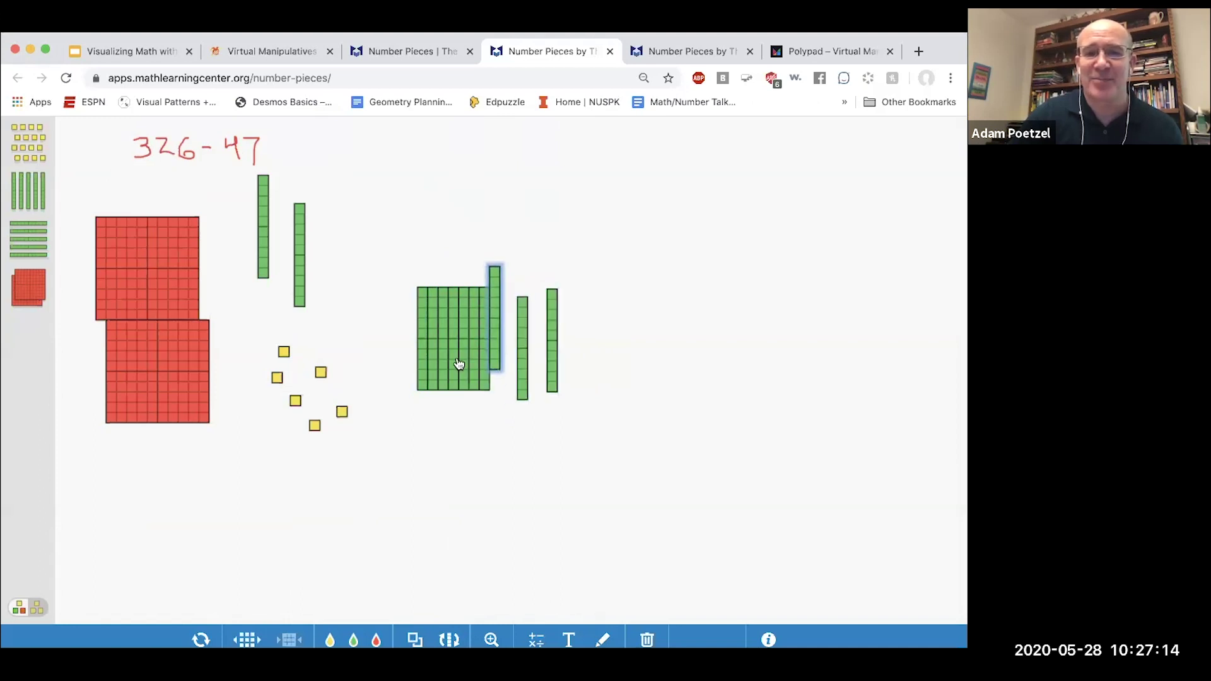
{"action": "left_click_drag", "start_coordinate": [419, 367], "coordinate": [465, 500]}
{"action": "left_click_drag", "start_coordinate": [479, 386], "coordinate": [510, 475]}
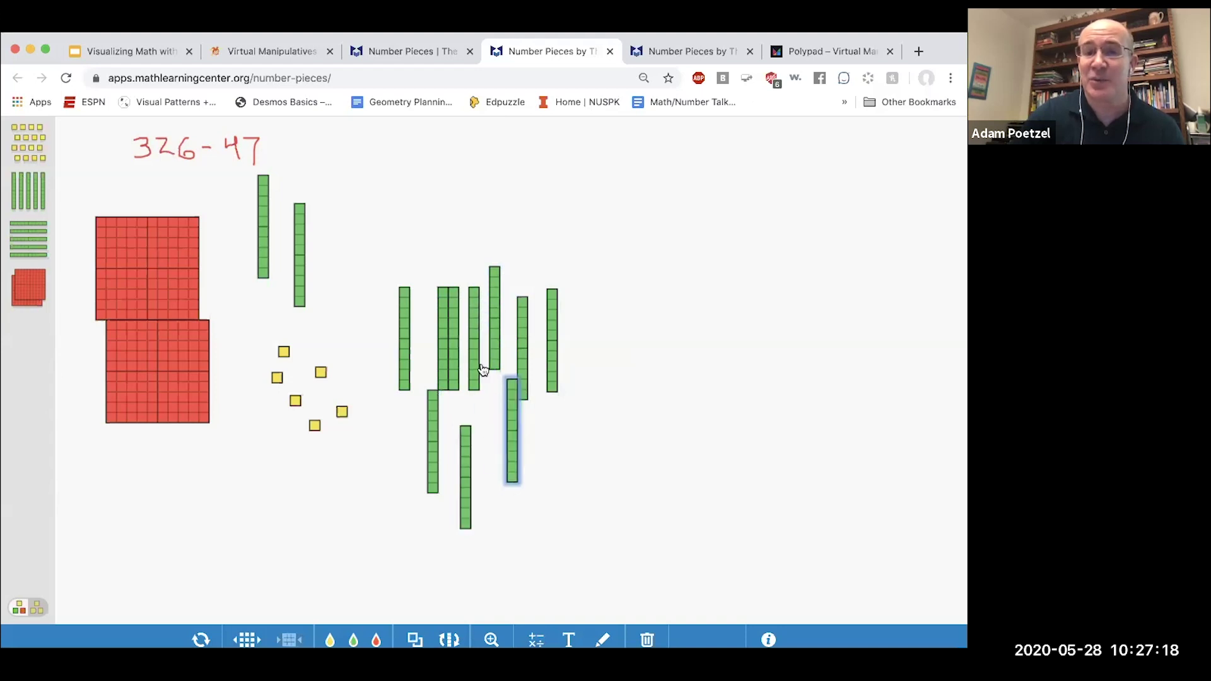
{"action": "left_click_drag", "start_coordinate": [442, 327], "coordinate": [414, 246]}
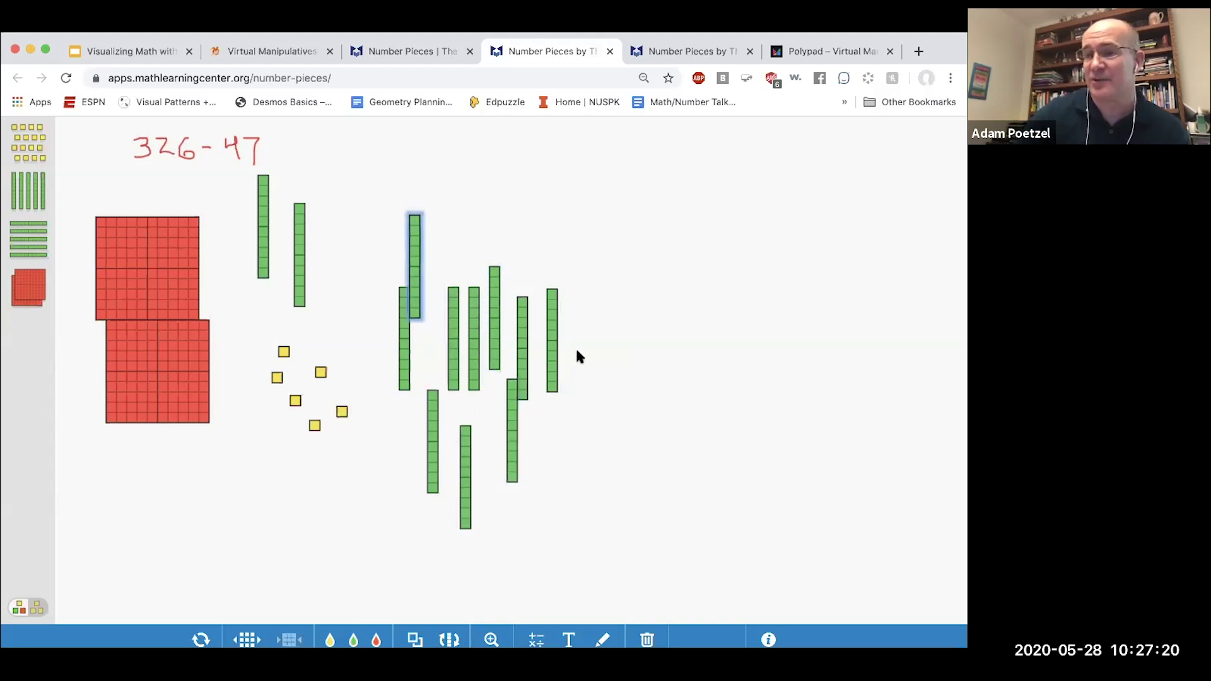
Move one tens strip away from the regrouped tens, break it into ten ones, and scatter several of them
{"action": "left_click_drag", "start_coordinate": [553, 351], "coordinate": [595, 396]}
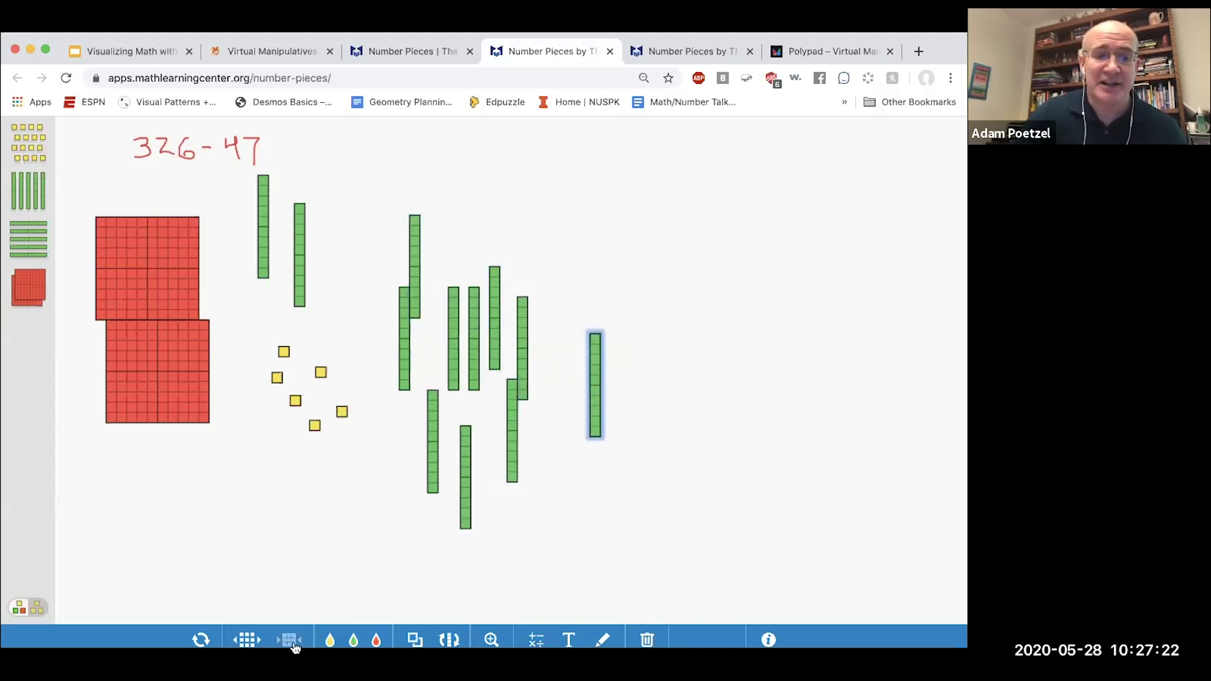
{"action": "left_click", "coordinate": [293, 641]}
{"action": "left_click_drag", "start_coordinate": [594, 433], "coordinate": [585, 380]}
{"action": "left_click", "coordinate": [578, 439]}
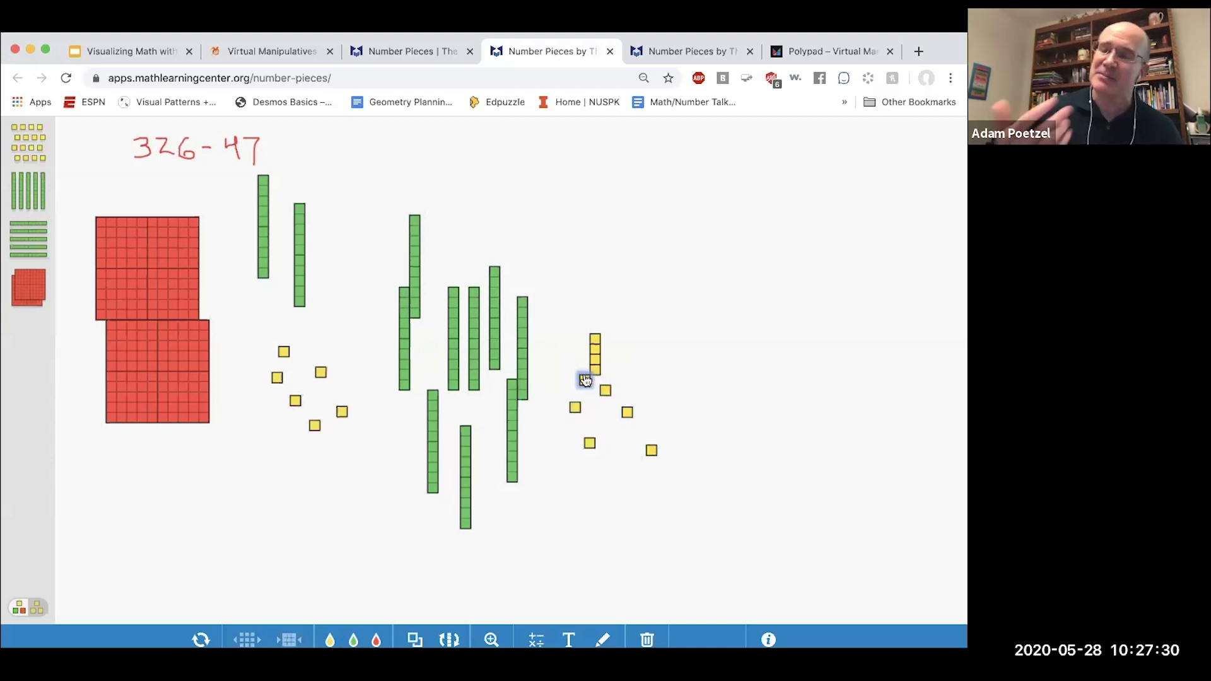
Return to The Math Learning Center's app list, open the Number Frames page, and launch its web app
{"action": "left_click", "coordinate": [415, 52]}
{"action": "left_click", "coordinate": [16, 78]}
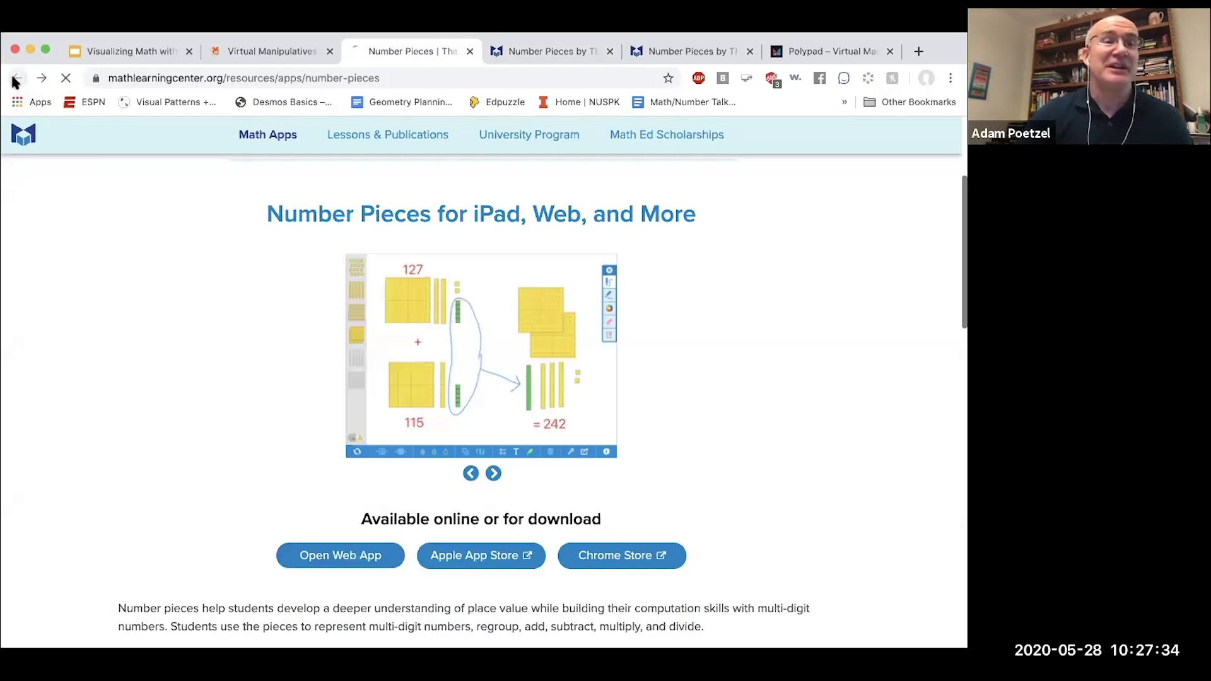
{"action": "left_click", "coordinate": [532, 305]}
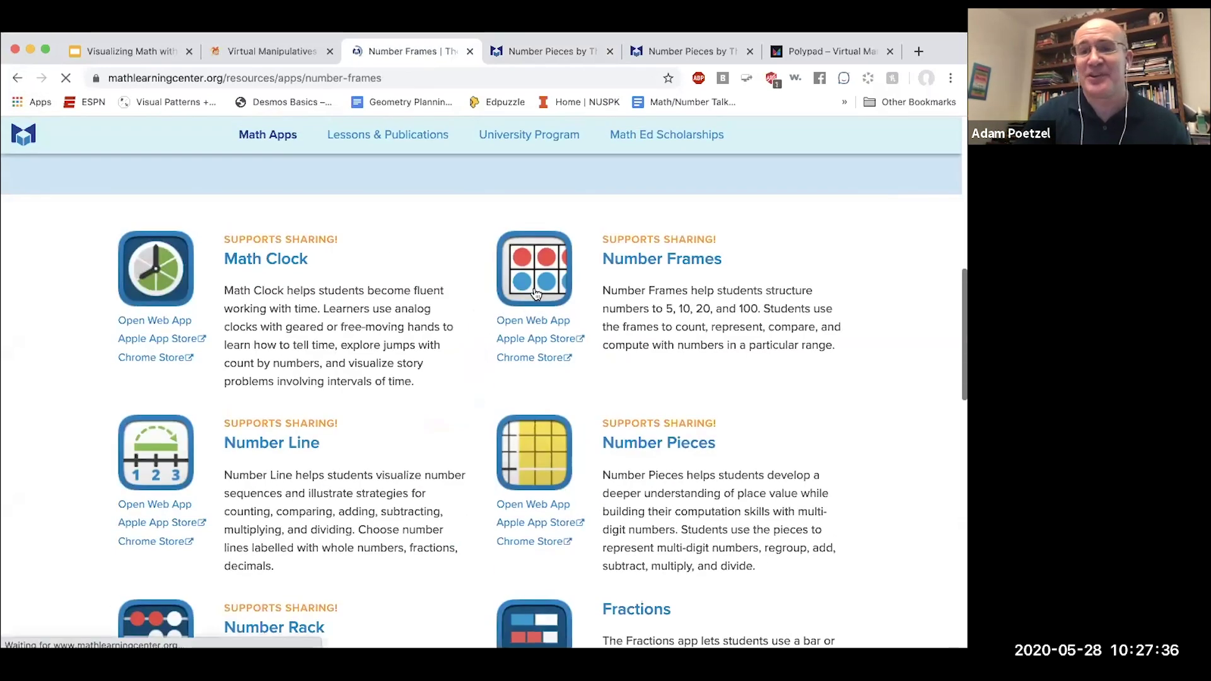
{"action": "scroll", "coordinate": [498, 464], "scroll_direction": "down", "scroll_amount": 3}
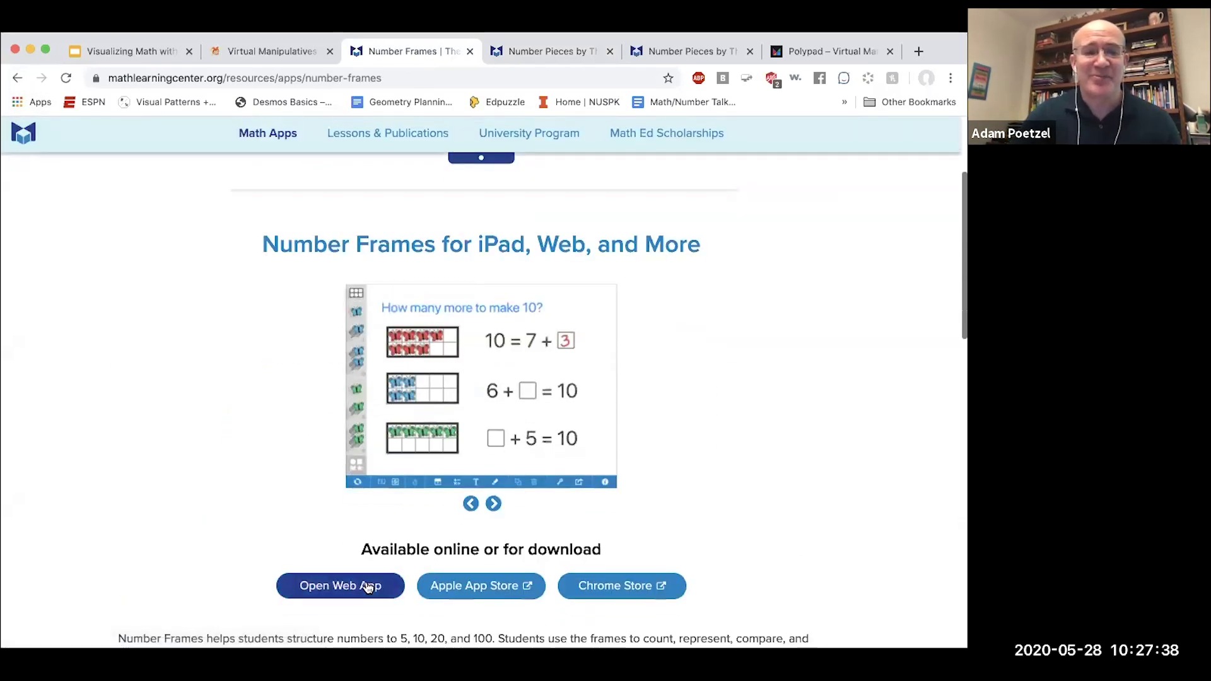
{"action": "left_click", "coordinate": [369, 585]}
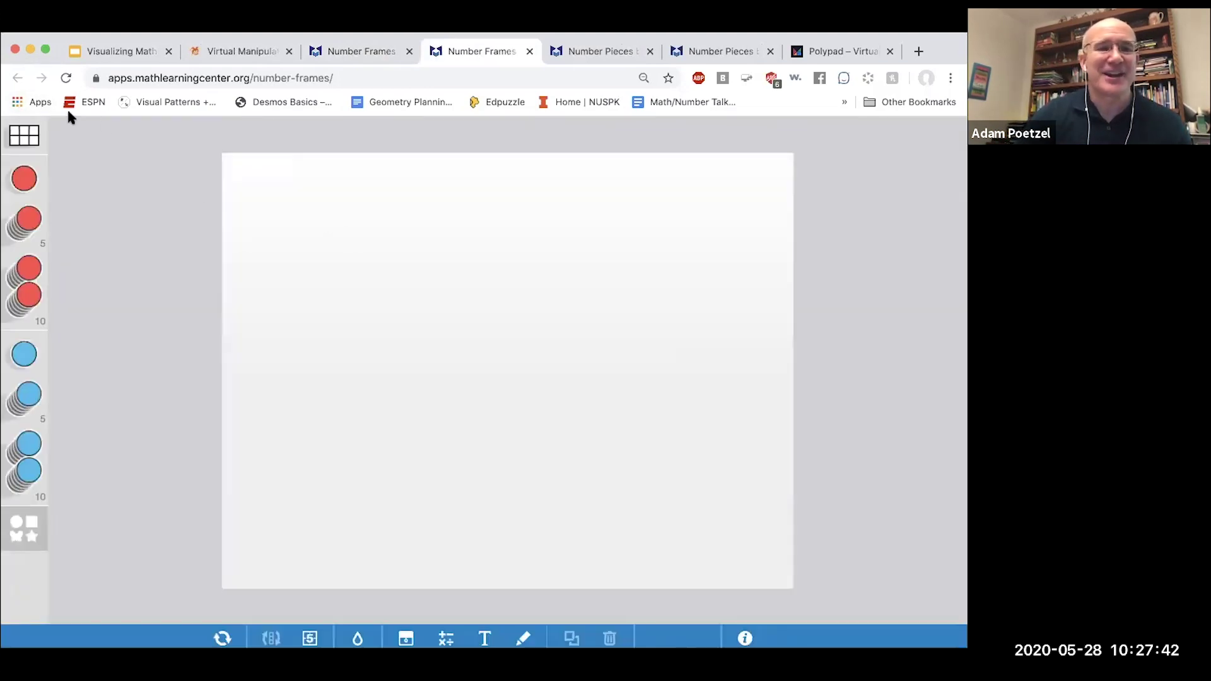
Add a 10 frame to the Number Frames board
{"action": "left_click", "coordinate": [16, 146]}
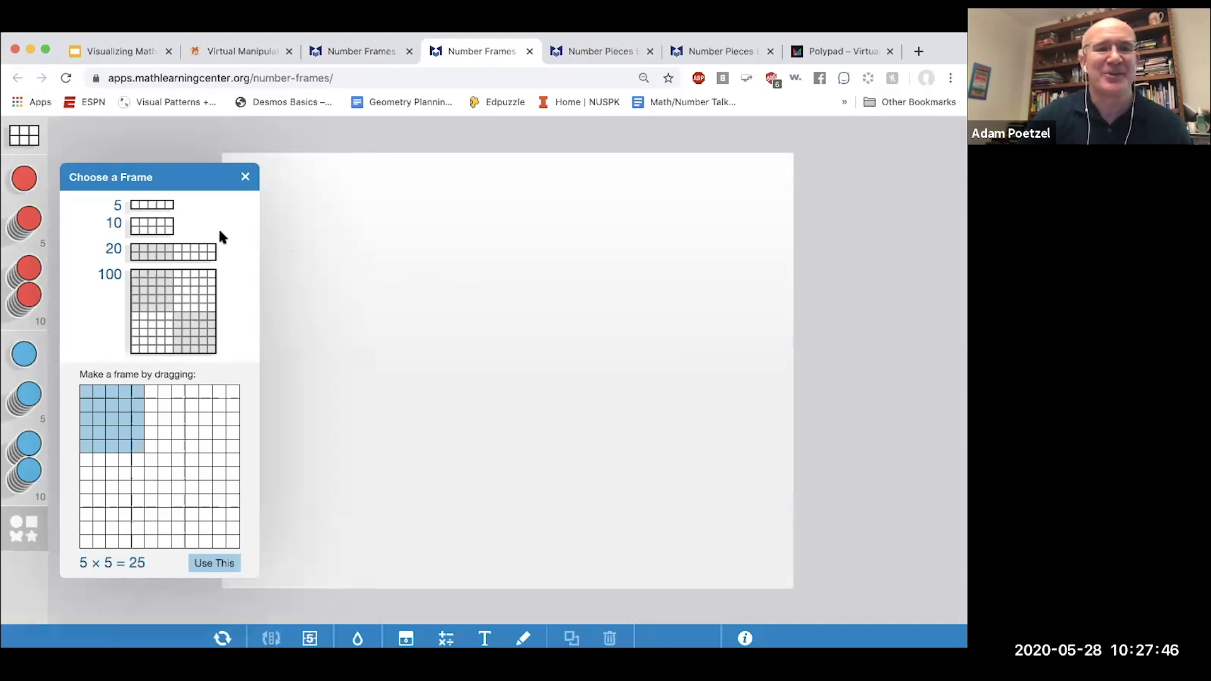
{"action": "left_click", "coordinate": [163, 225]}
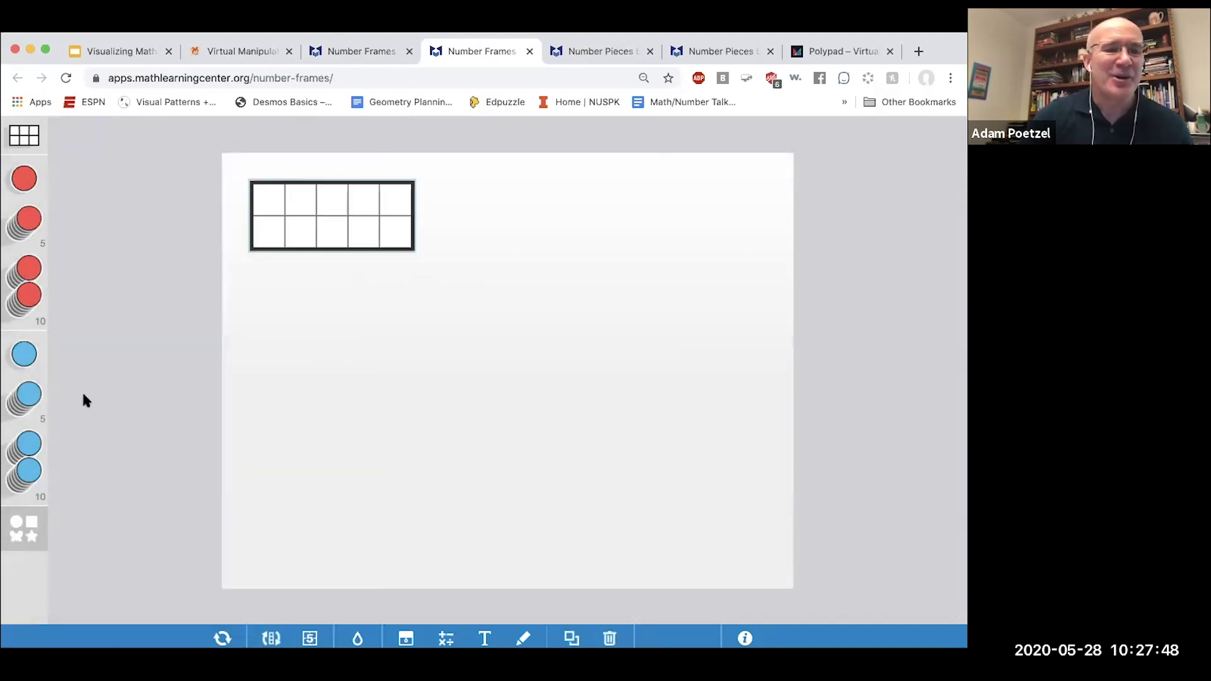
Change the red circle counters to red frogs and place six of them in the ten frame
{"action": "left_click", "coordinate": [14, 530]}
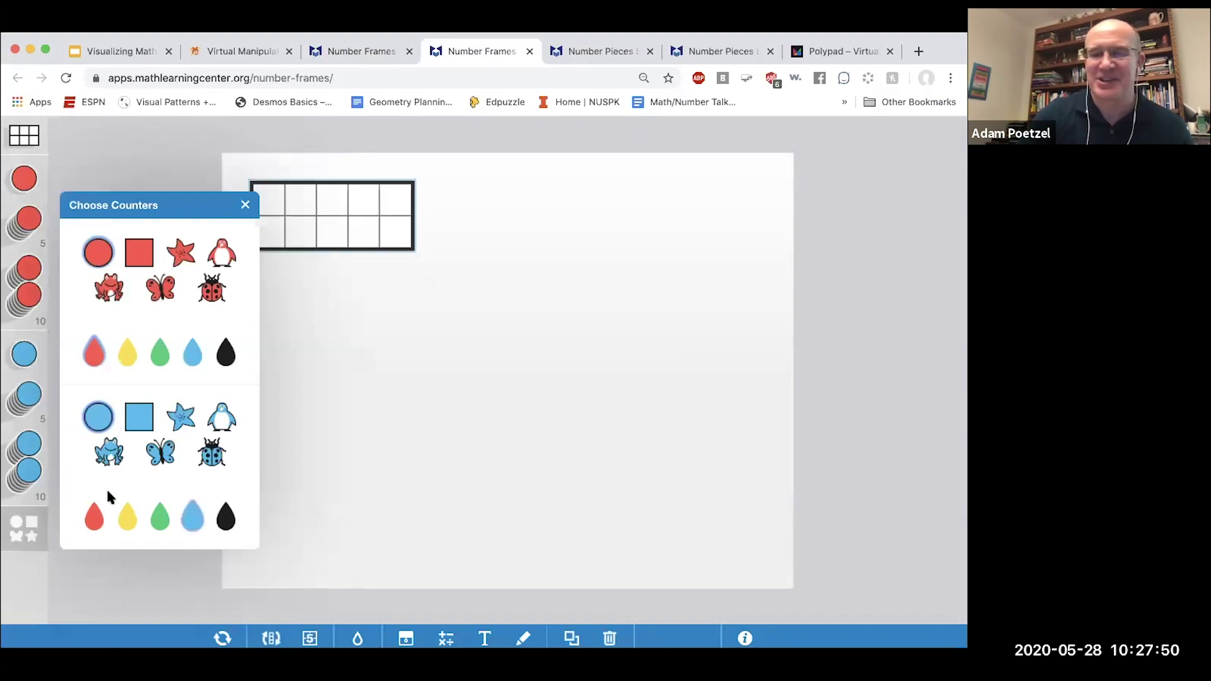
{"action": "left_click", "coordinate": [113, 292]}
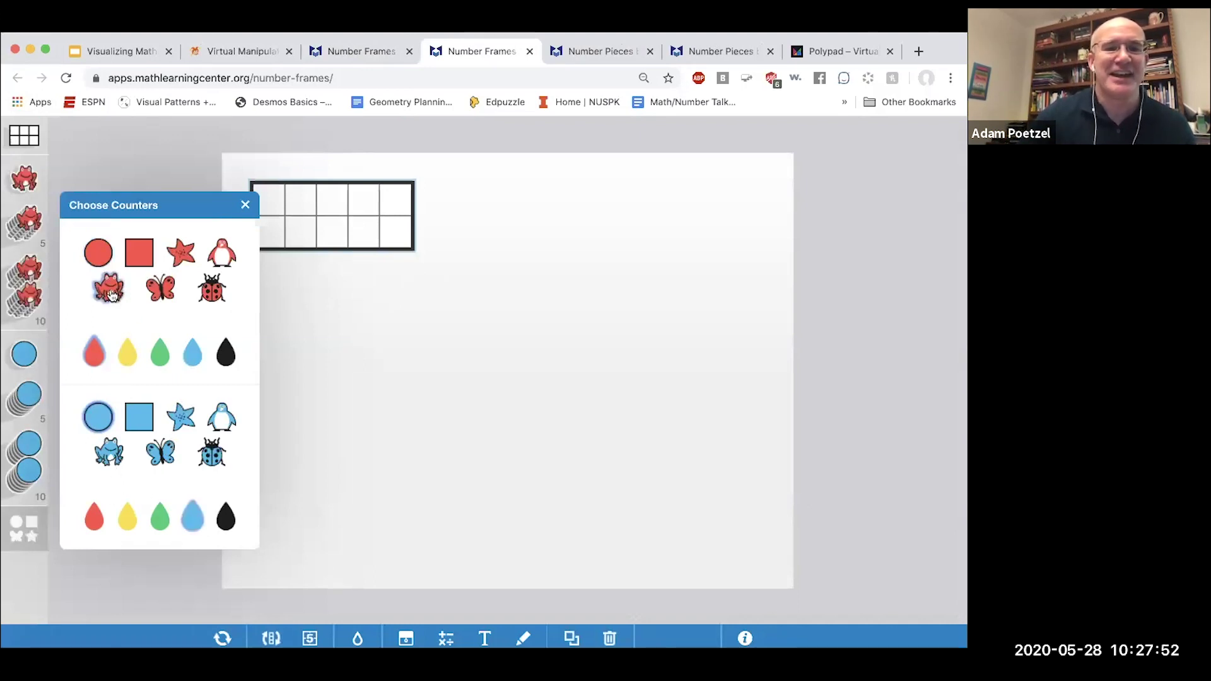
{"action": "left_click", "coordinate": [245, 205]}
{"action": "left_click_drag", "start_coordinate": [29, 221], "coordinate": [281, 207]}
{"action": "left_click_drag", "start_coordinate": [24, 179], "coordinate": [271, 231]}
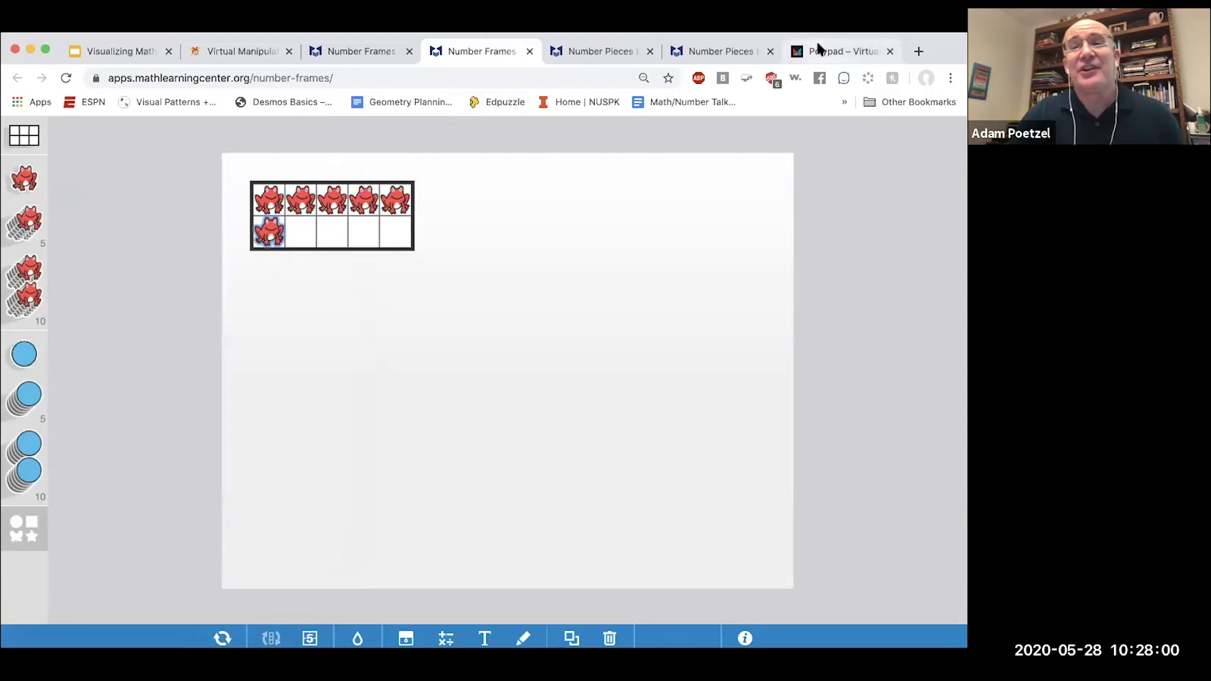
Switch to Mathigon's Polypad and look through its polygons, number tiles, number bars and fraction bars
{"action": "left_click", "coordinate": [819, 49]}
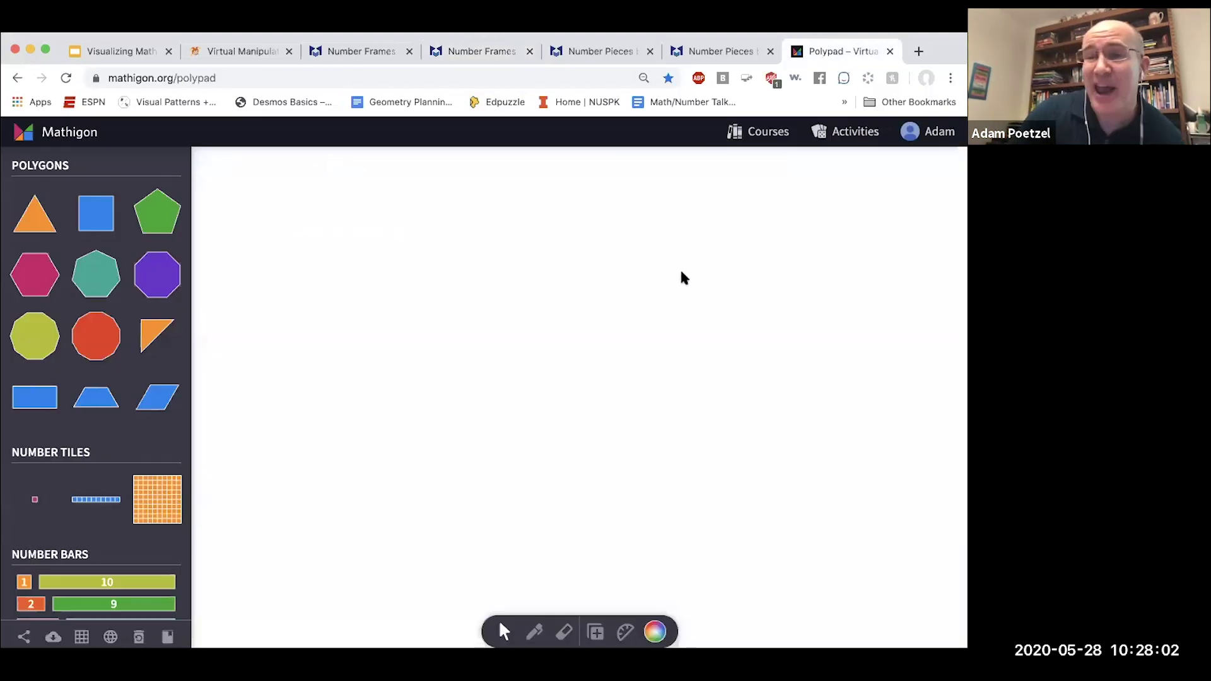
{"action": "scroll", "coordinate": [102, 477], "scroll_direction": "down", "scroll_amount": 10}
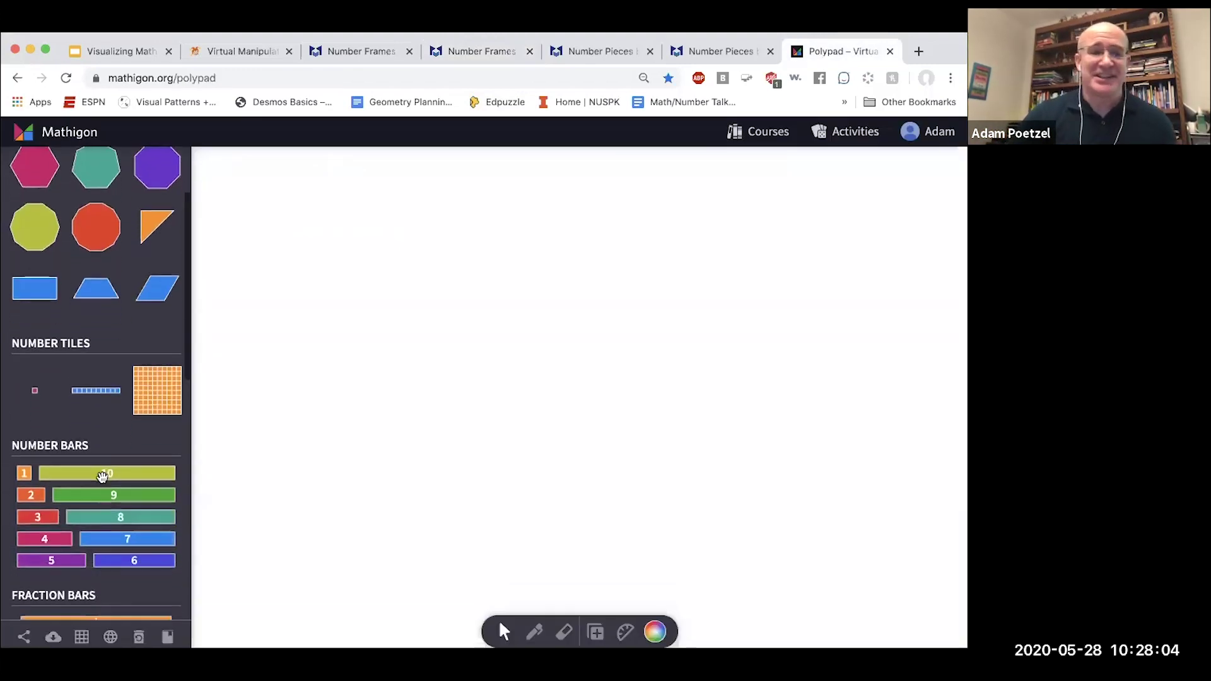
{"action": "scroll", "coordinate": [98, 478], "scroll_direction": "down", "scroll_amount": 3}
{"action": "scroll", "coordinate": [96, 477], "scroll_direction": "up", "scroll_amount": 12}
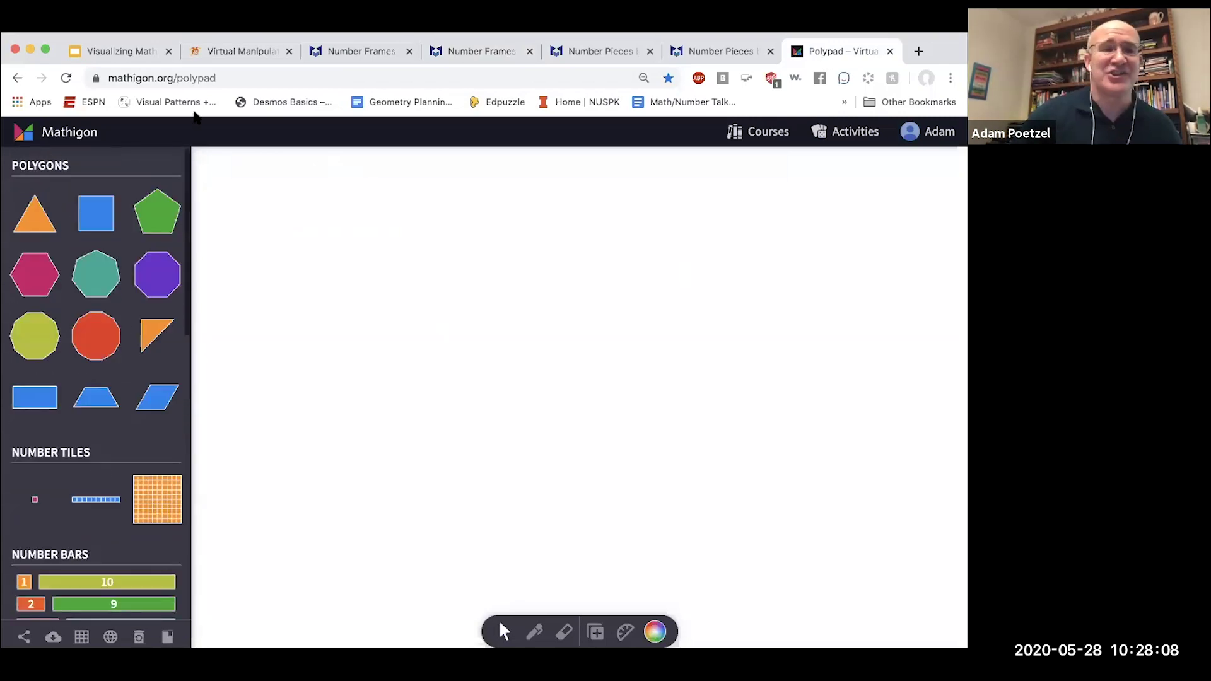
Switch to the Google Slides presentation and show the slide titled Virtual Manipulatives in Remote Learning
{"action": "left_click", "coordinate": [112, 51]}
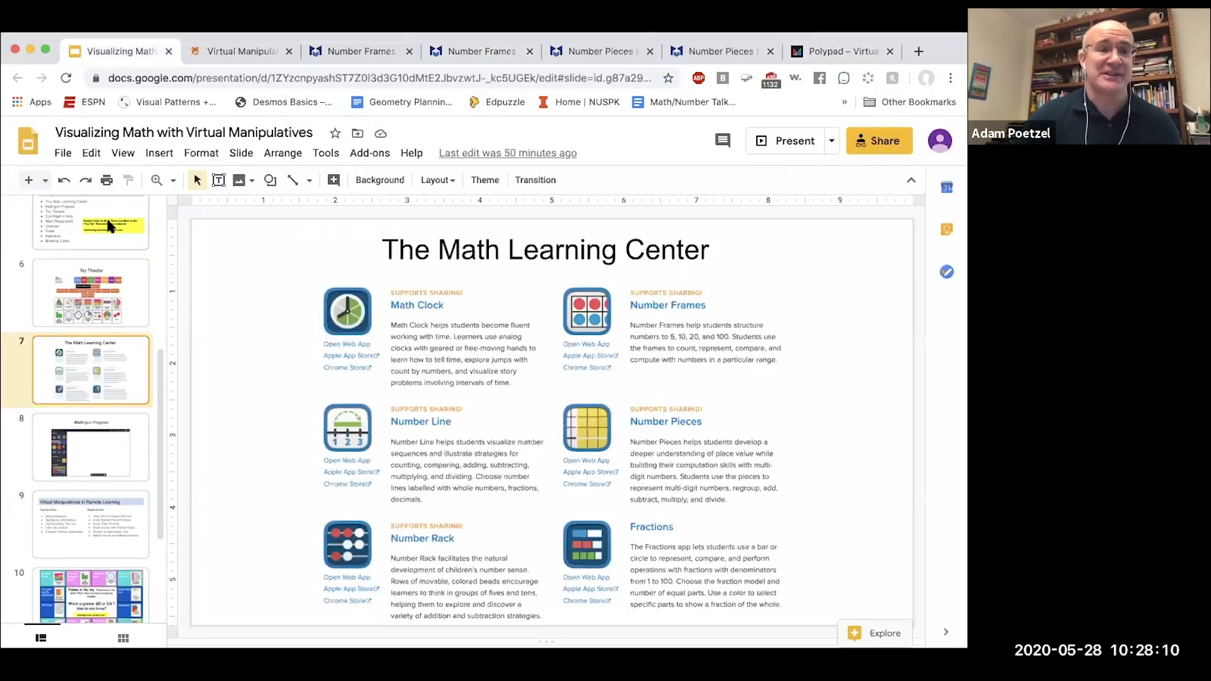
{"action": "scroll", "coordinate": [78, 313], "scroll_direction": "down", "scroll_amount": 1}
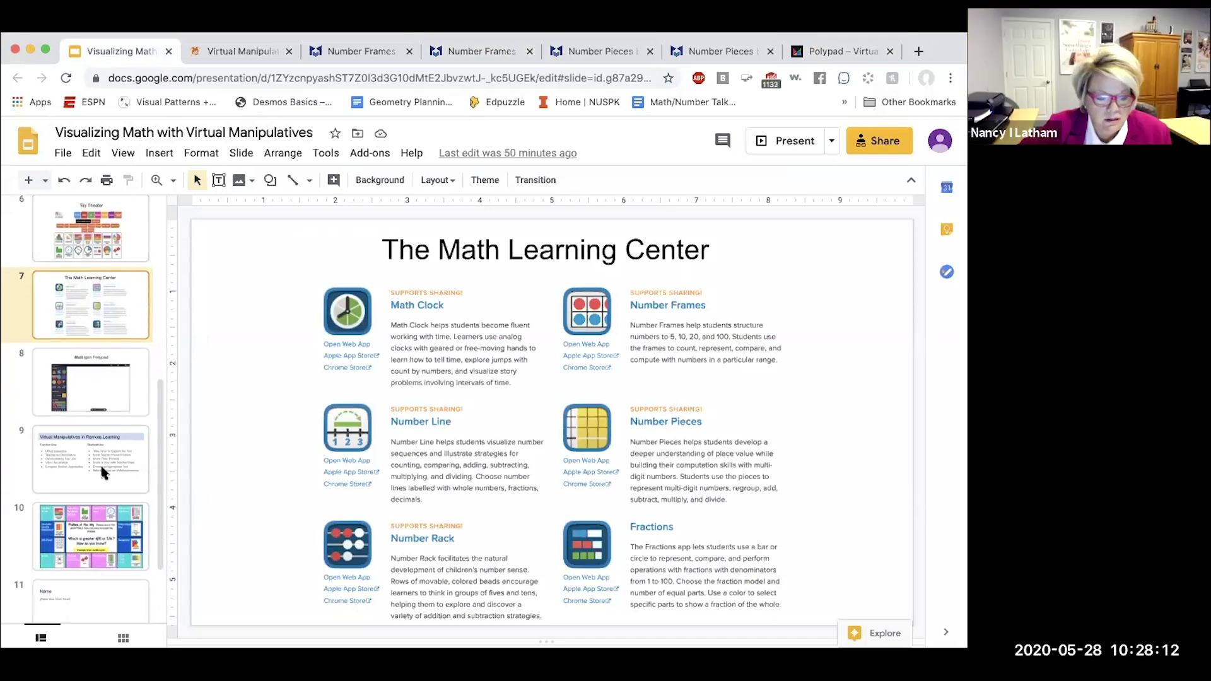
{"action": "left_click", "coordinate": [104, 473]}
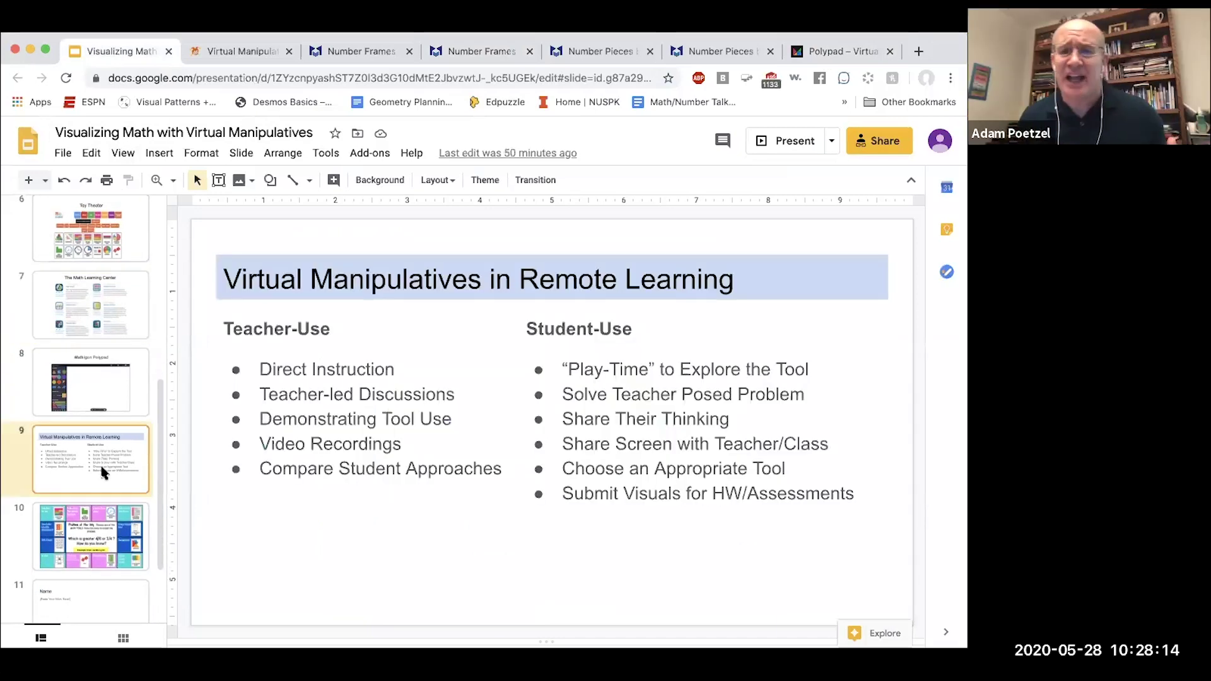